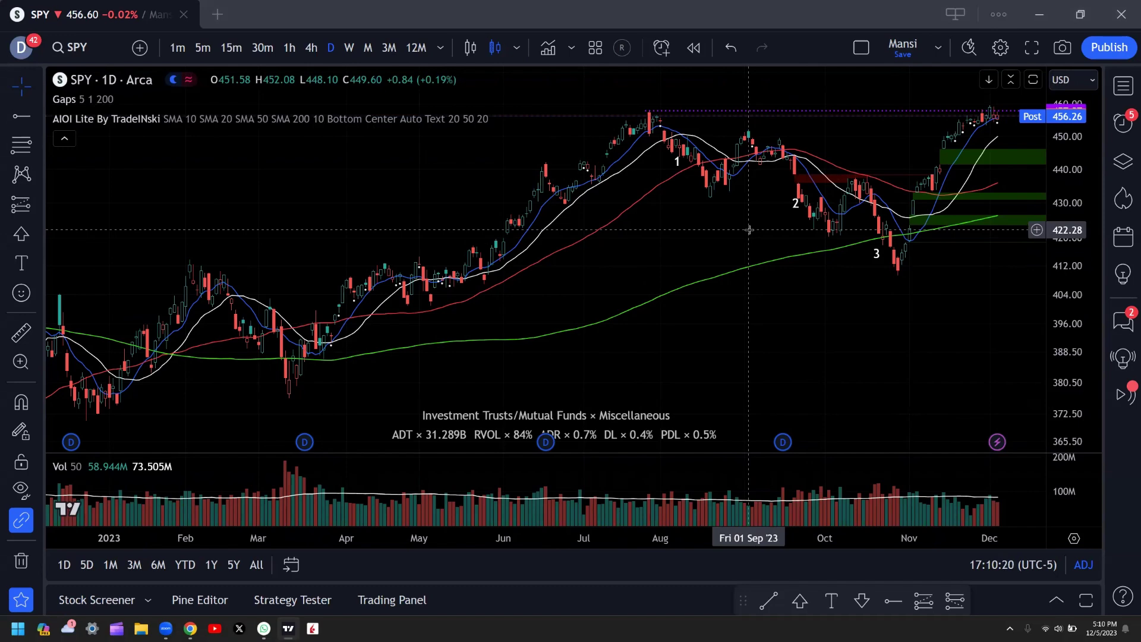
# Zoom the SPY 1D chart in horizontally so it spans roughly February to early December.
pyautogui.scroll(1, 749, 229)
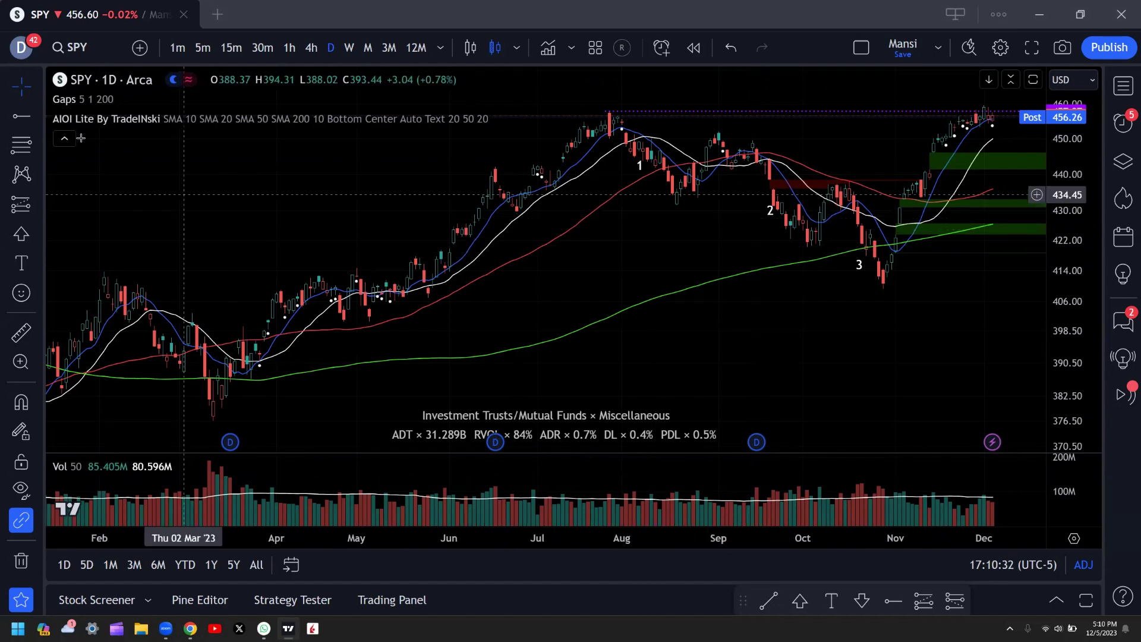
pyautogui.click(345, 61)
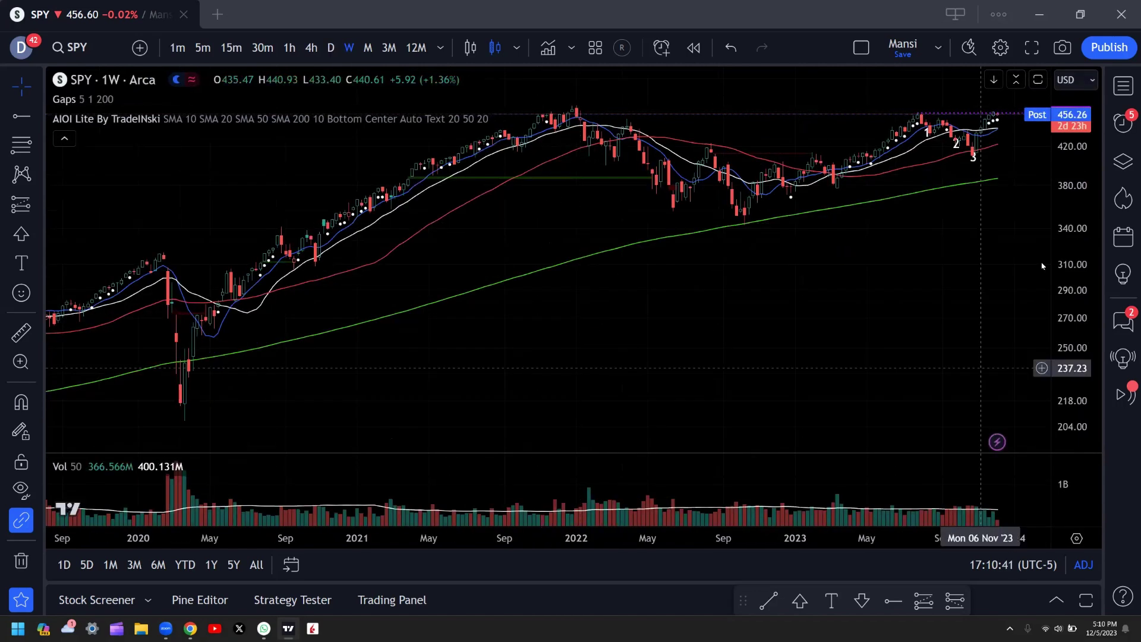
pyautogui.click(337, 53)
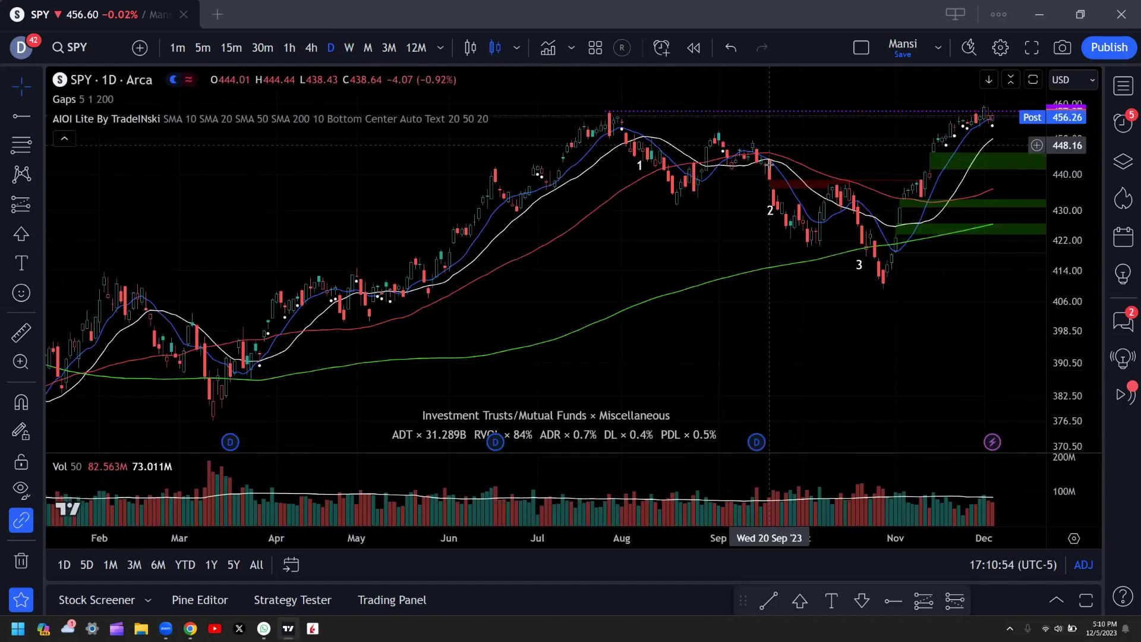
pyautogui.scroll(2, 767, 255)
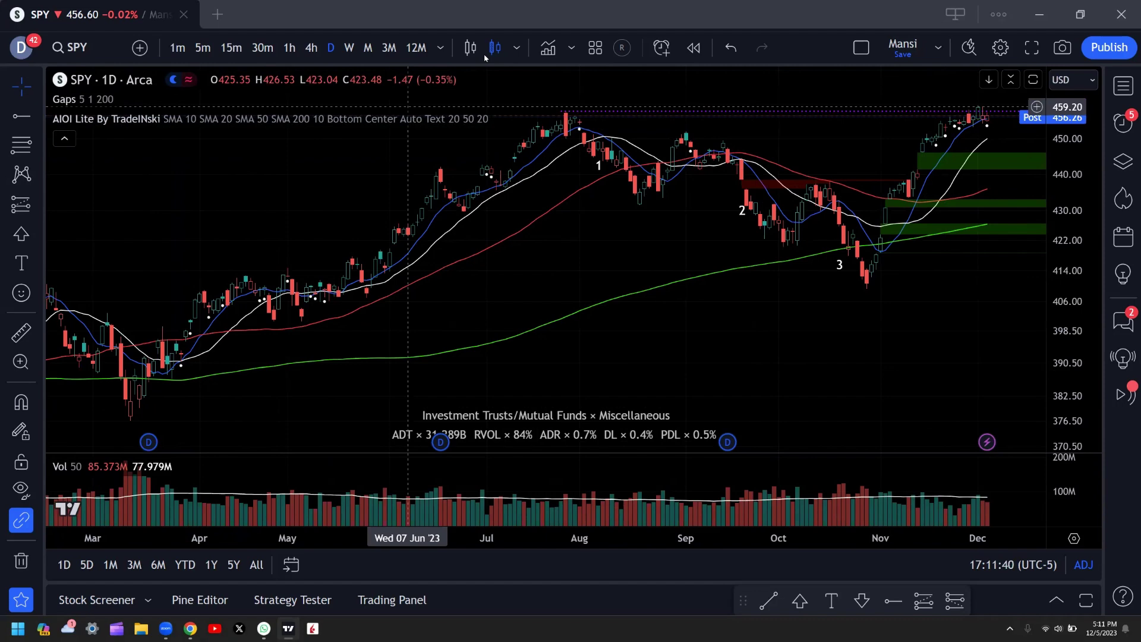
pyautogui.click(545, 57)
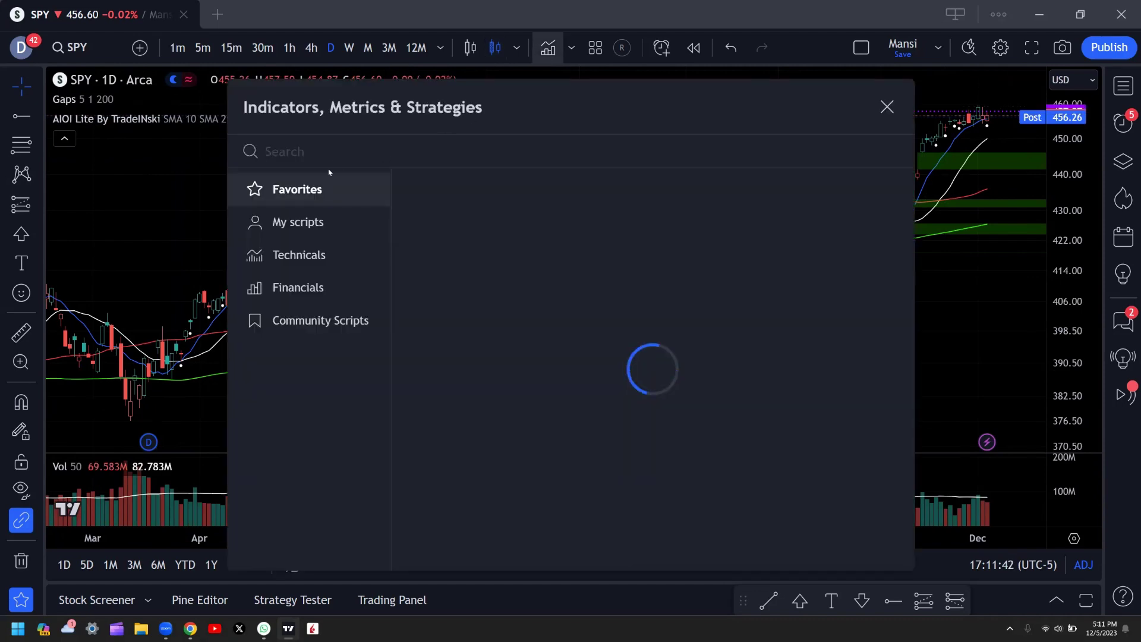
pyautogui.write('volum')
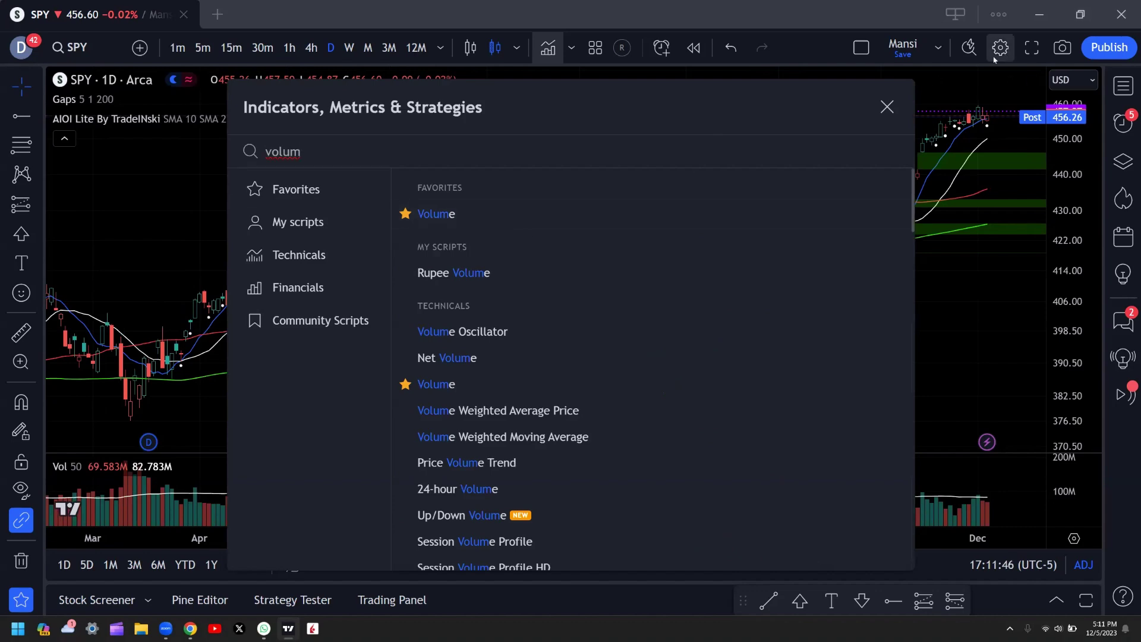
pyautogui.click(887, 107)
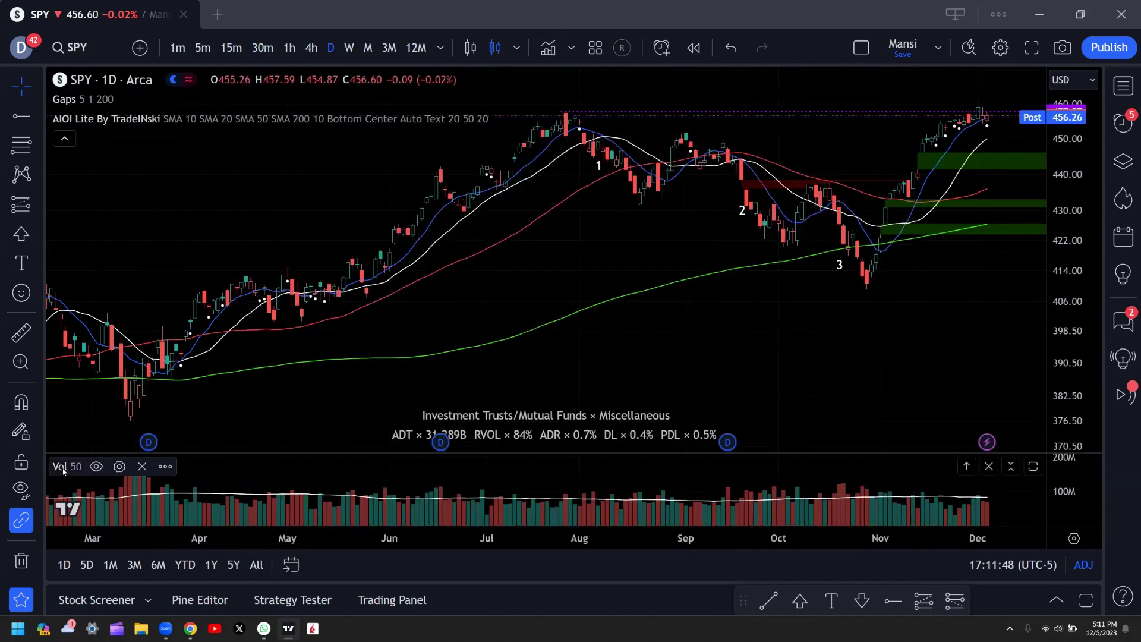
pyautogui.click(119, 467)
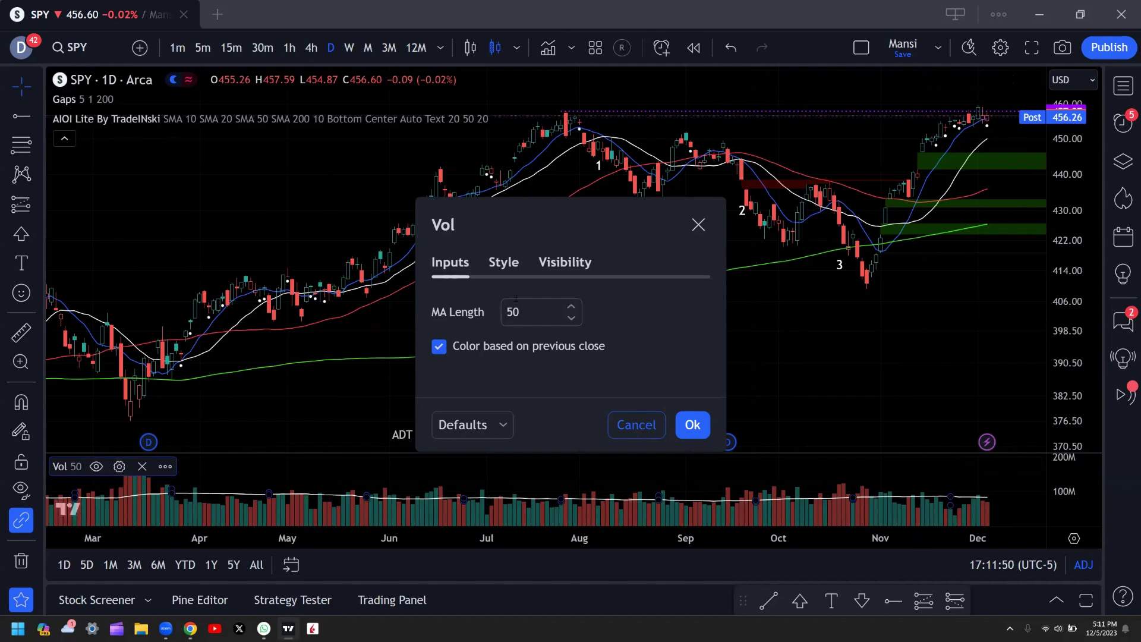
pyautogui.click(503, 262)
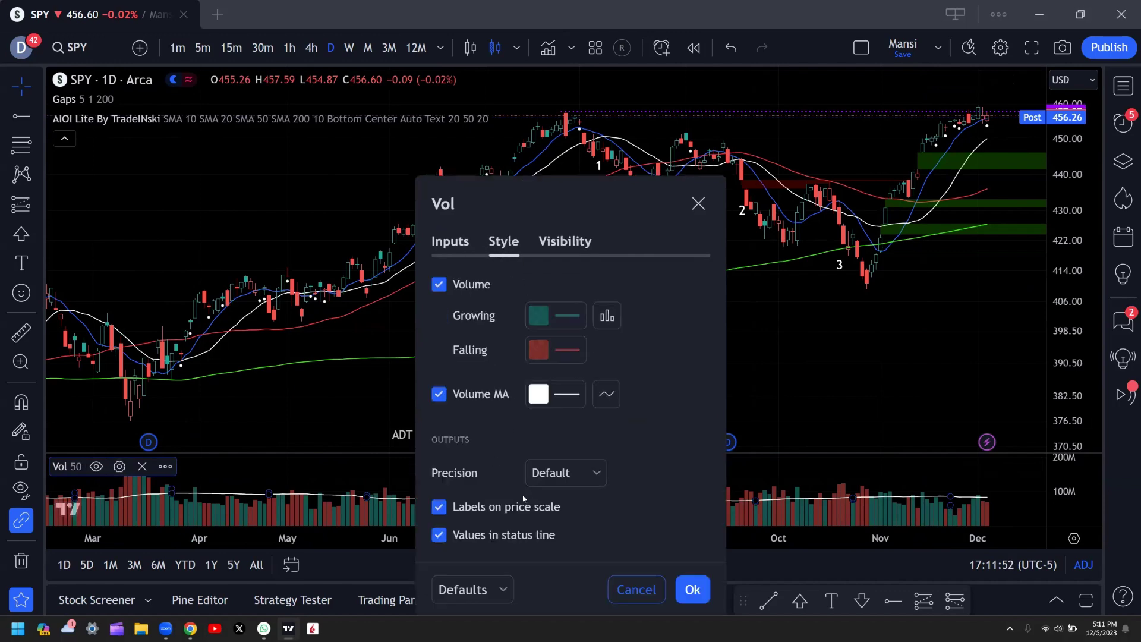
pyautogui.click(565, 241)
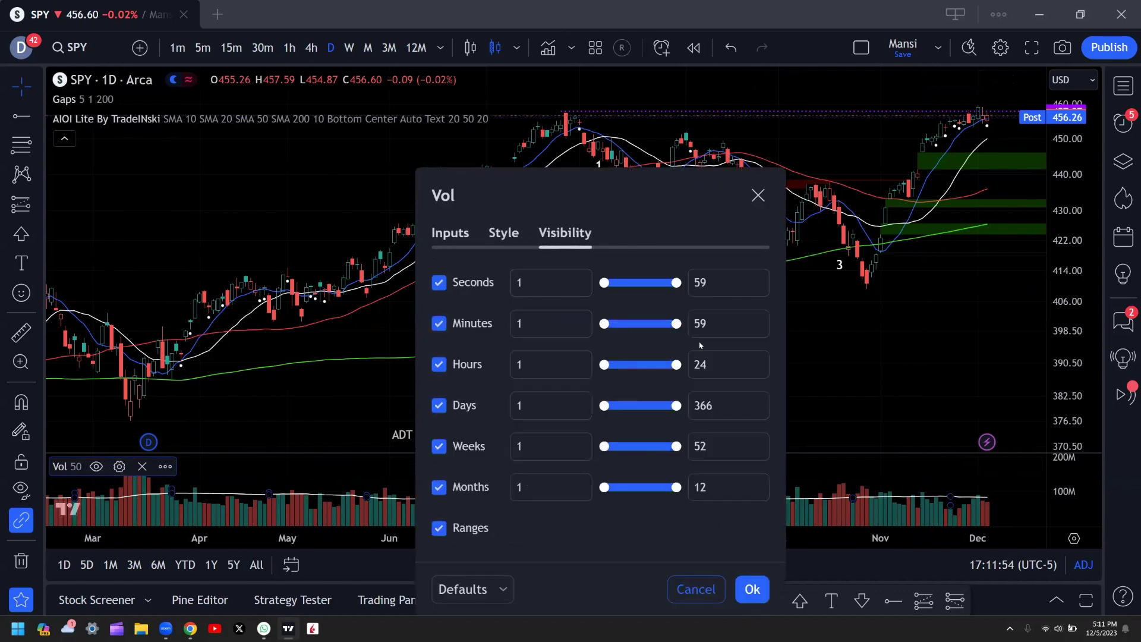
pyautogui.click(752, 589)
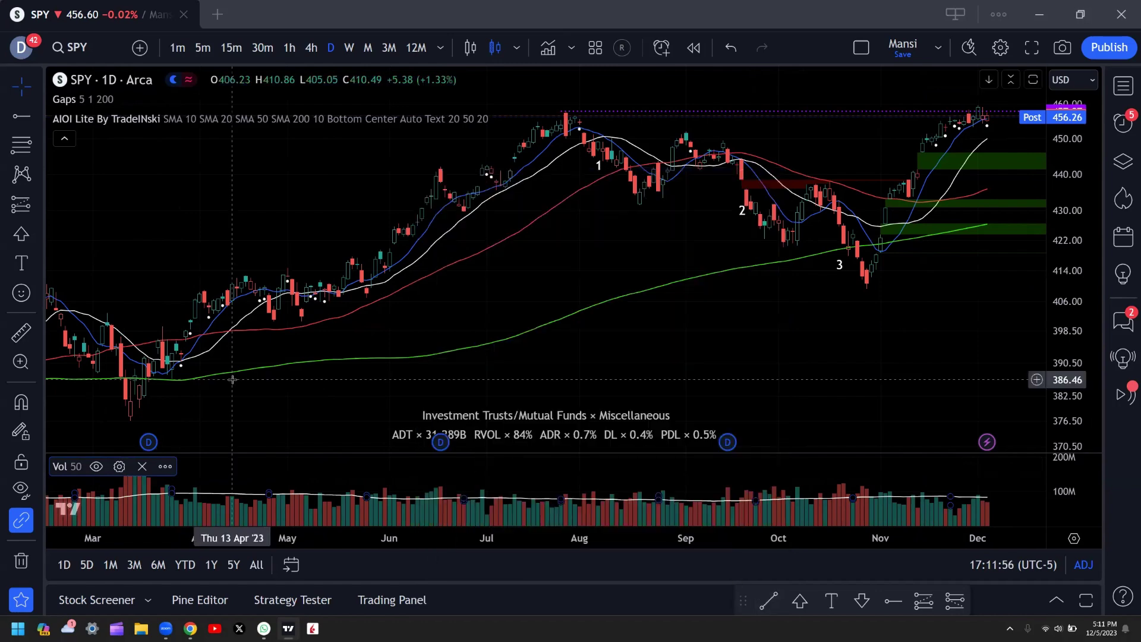
pyautogui.moveTo(70, 111)
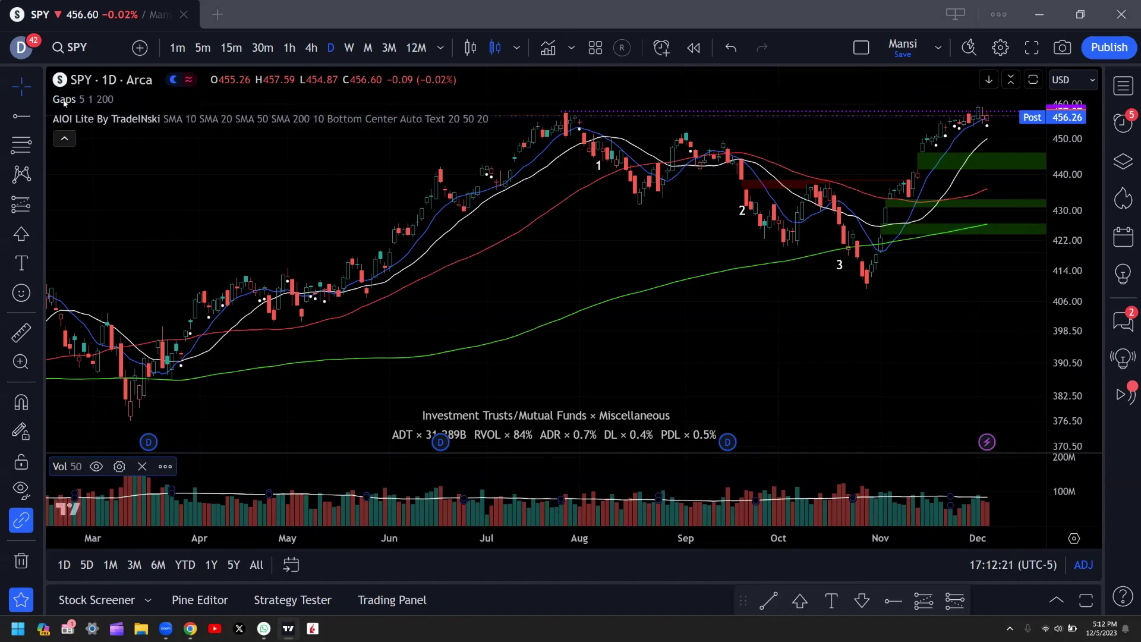
# Show the Gaps inputs (partial closing, 5 gaps, 1% deviation, 200-bar limit) and move the dialog aside.
pyautogui.moveTo(108, 102)
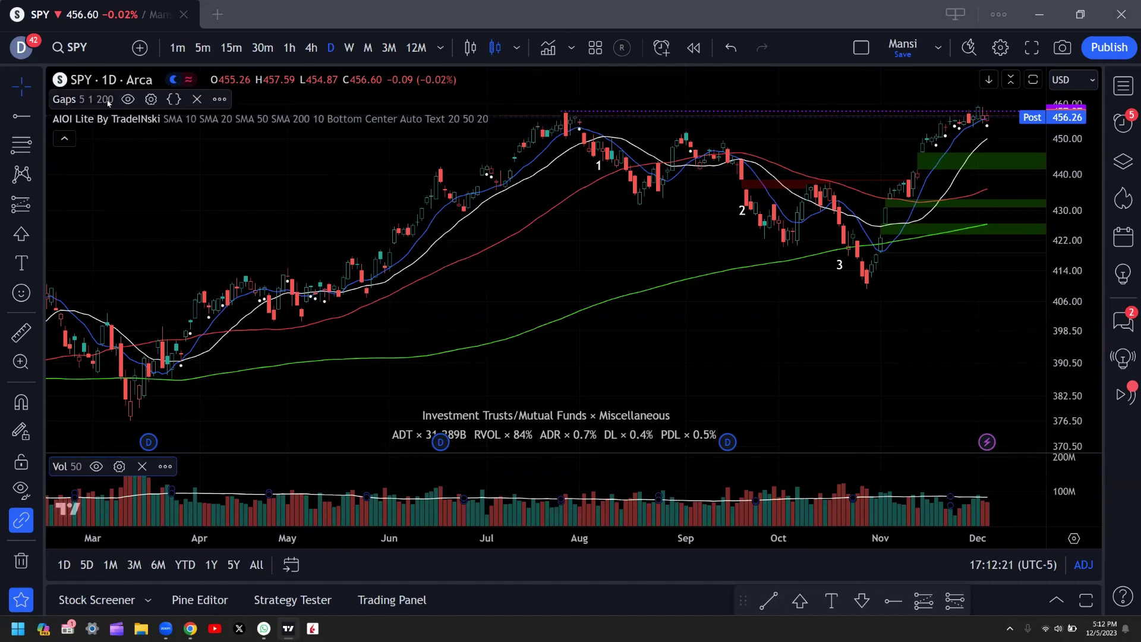
pyautogui.click(151, 100)
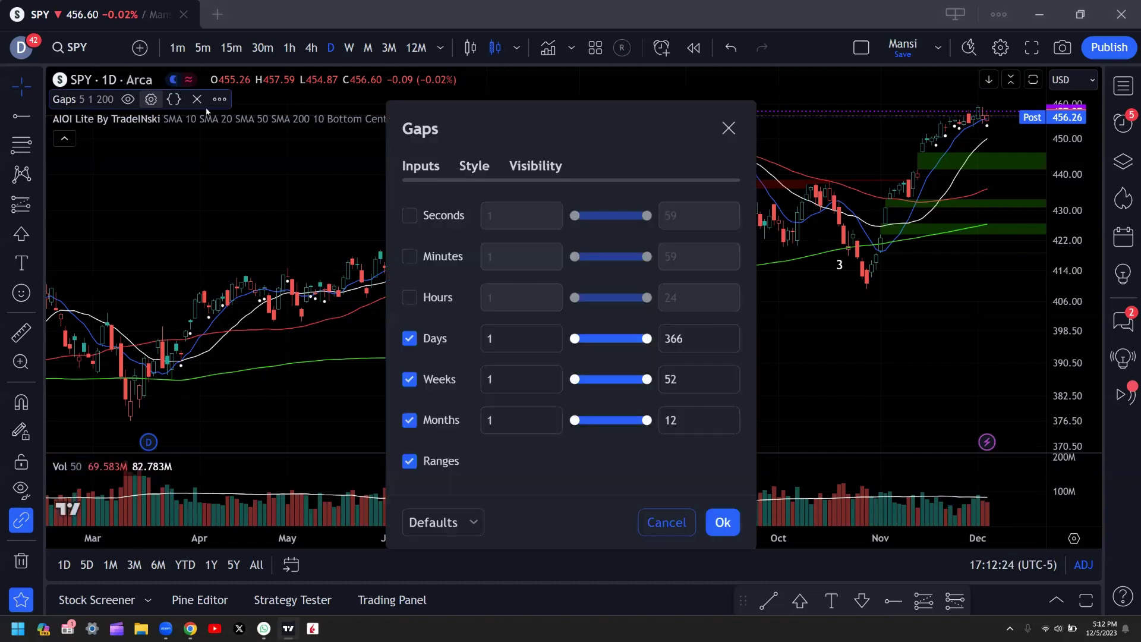
pyautogui.click(423, 174)
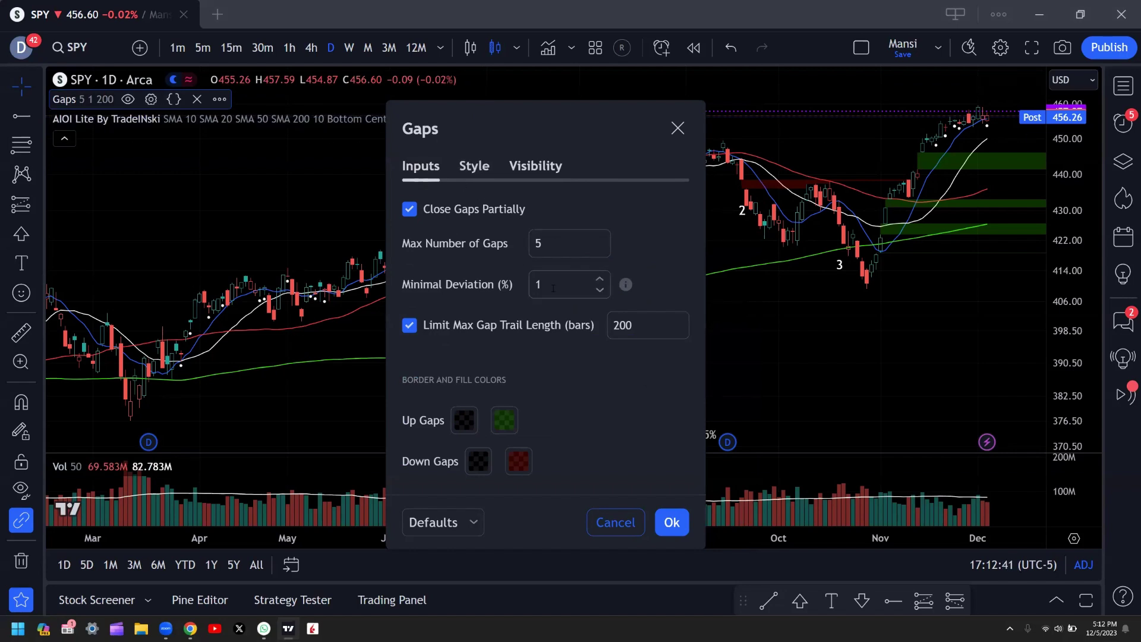
pyautogui.moveTo(544, 122); pyautogui.dragTo(391, 181)
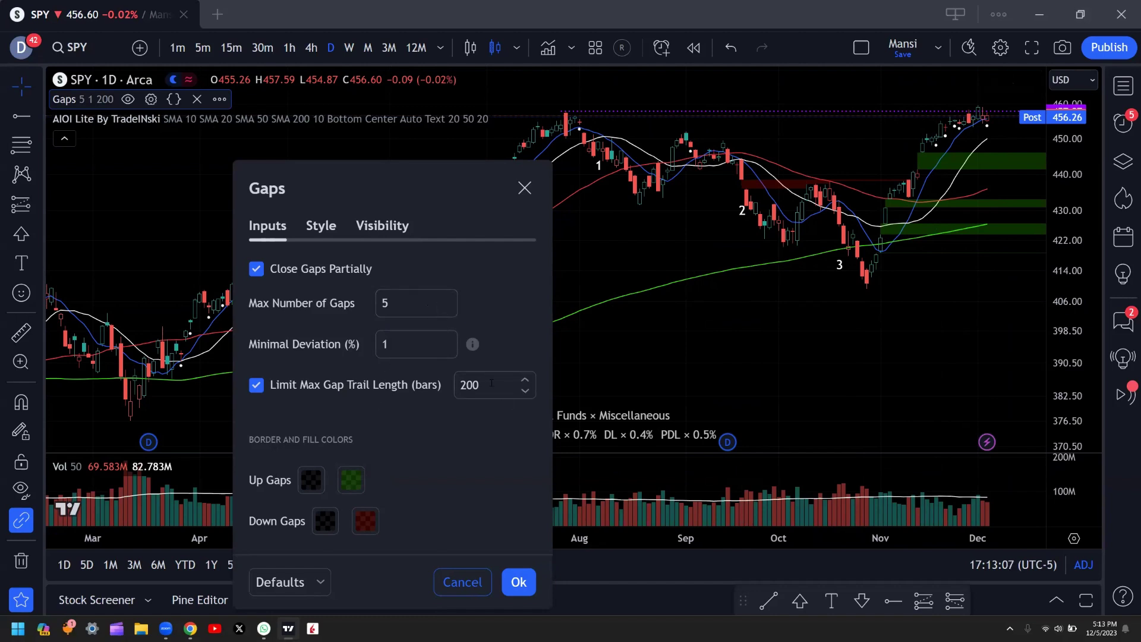
# Review the Gaps Style and Visibility tabs, then close the Gaps settings.
pyautogui.click(336, 228)
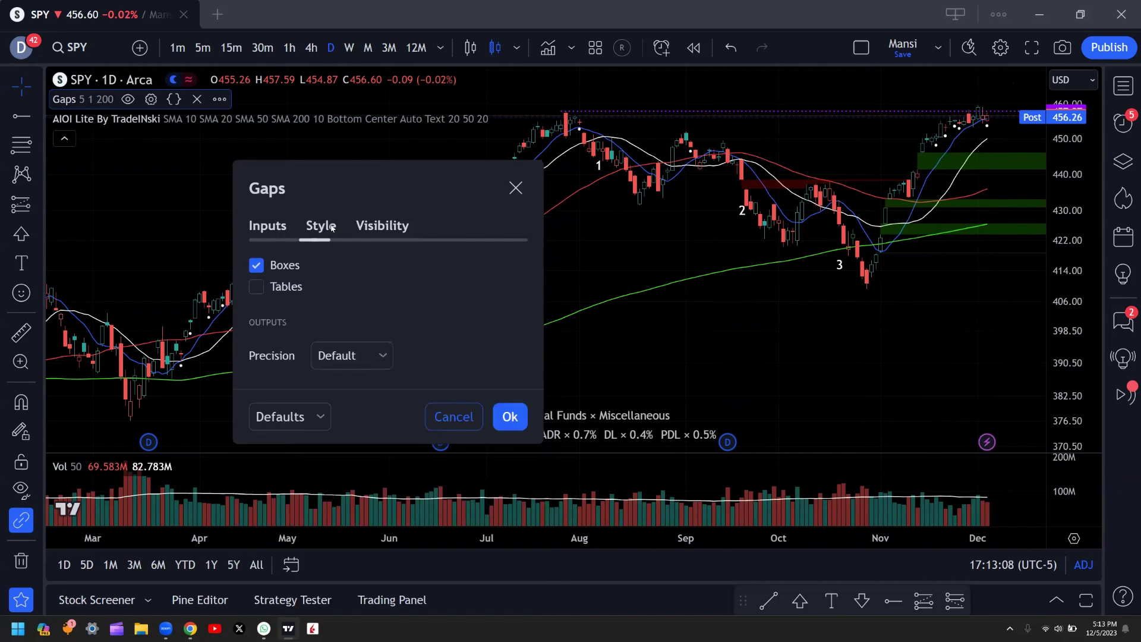
pyautogui.click(371, 231)
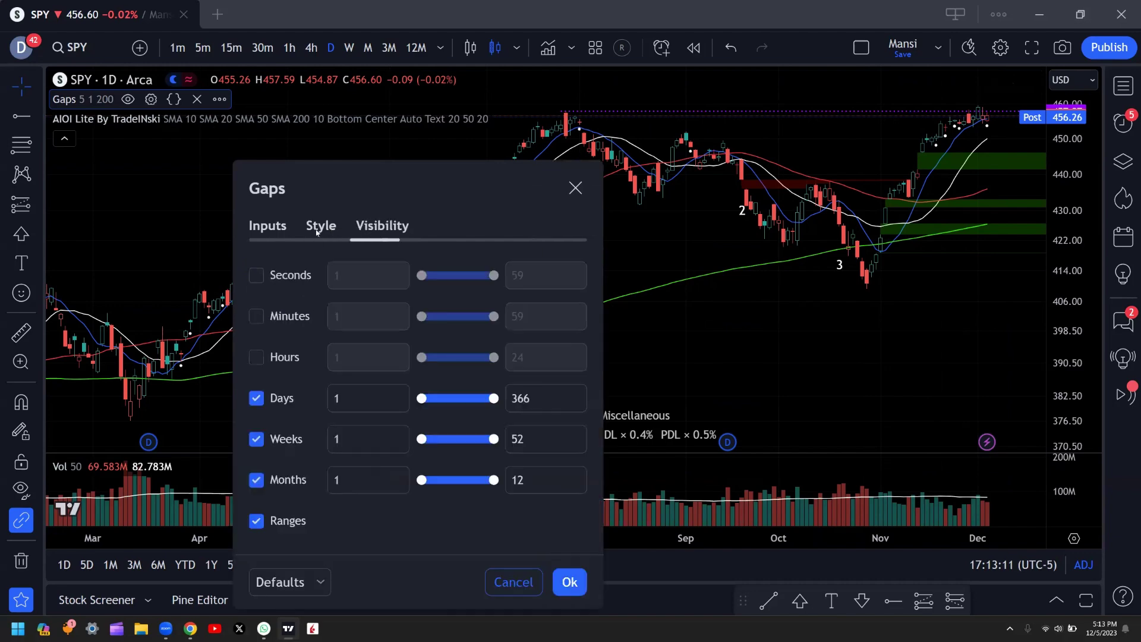
pyautogui.click(575, 189)
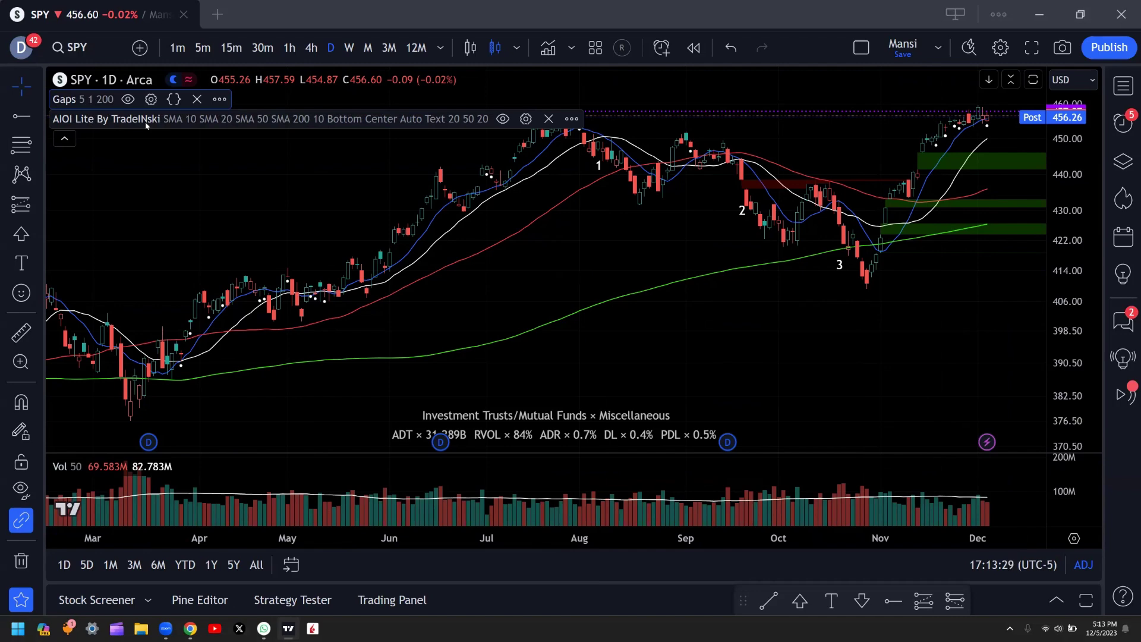
# Check AIOI Lite's timeframe visibility settings, then close them.
pyautogui.click(527, 119)
pyautogui.click(537, 166)
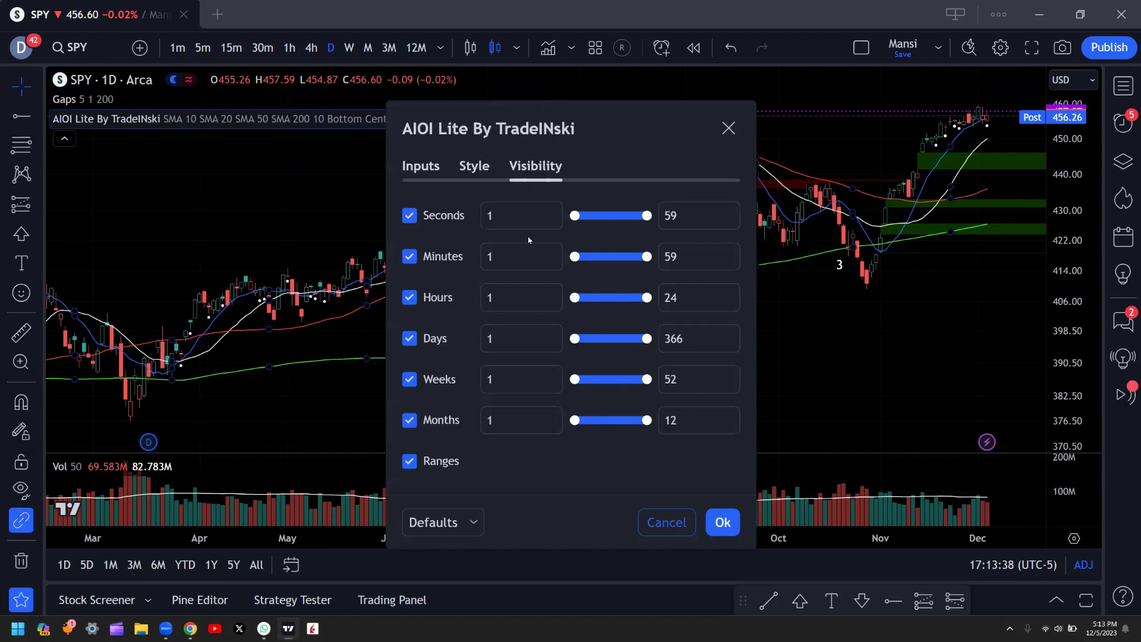
pyautogui.click(729, 125)
# Search the indicator library for 'tradeinski' scripts and close it without adding one.
pyautogui.click(547, 47)
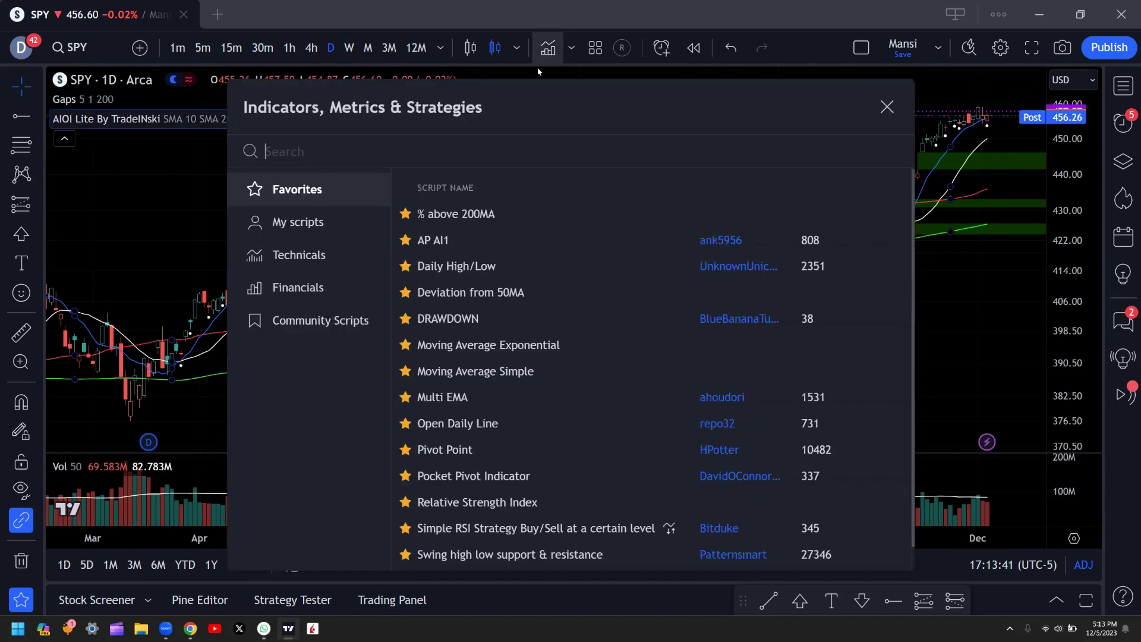
pyautogui.write('tradeinski')
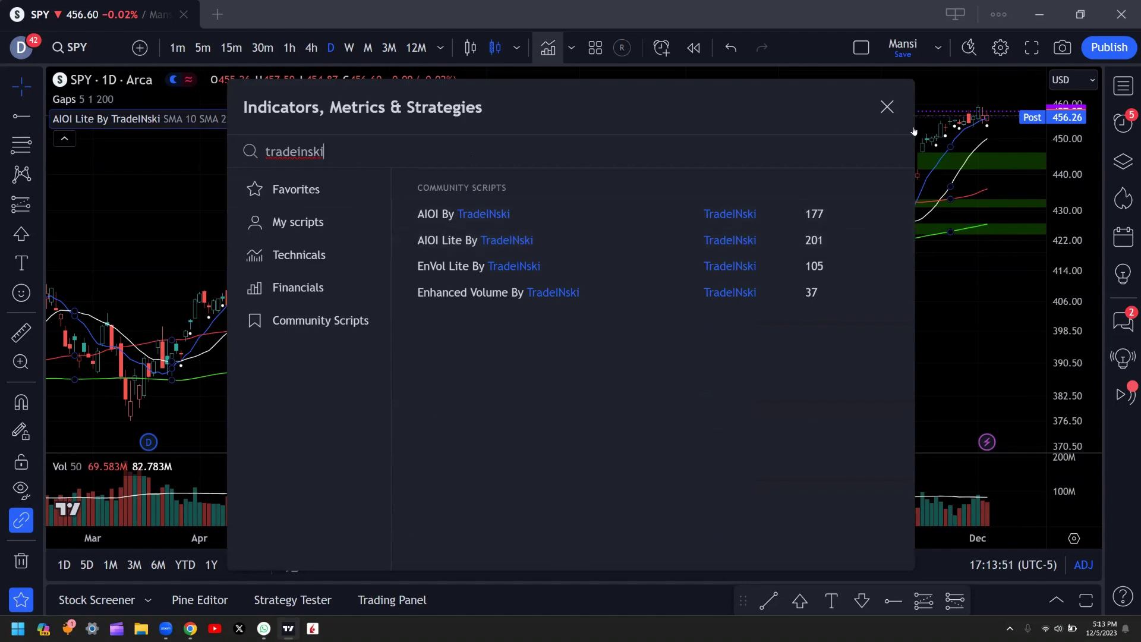
pyautogui.click(887, 107)
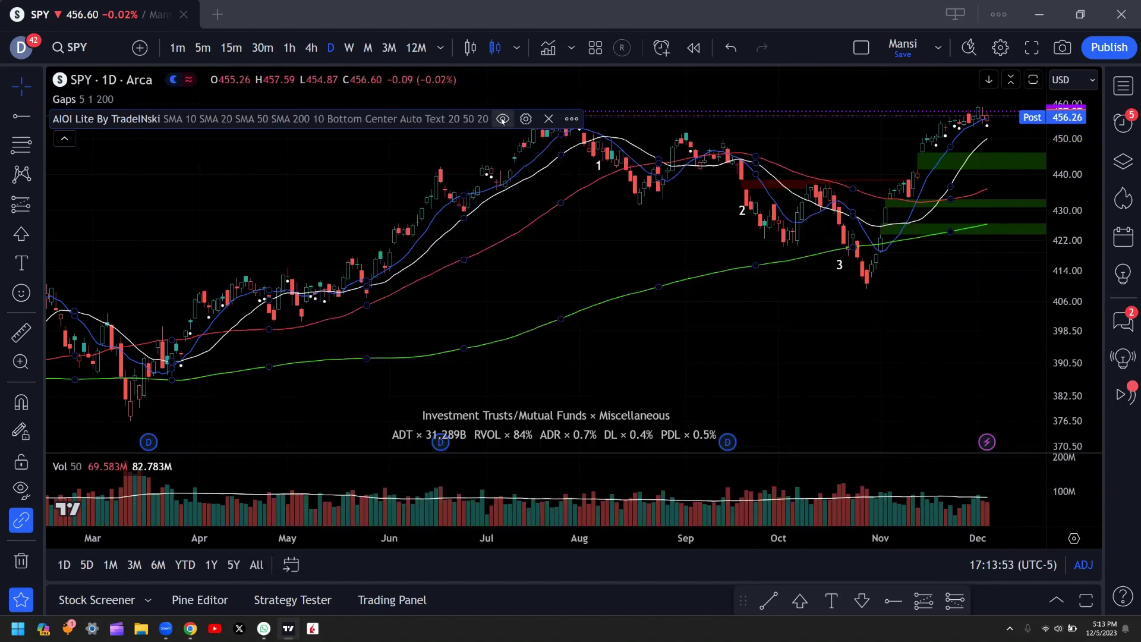
pyautogui.click(525, 119)
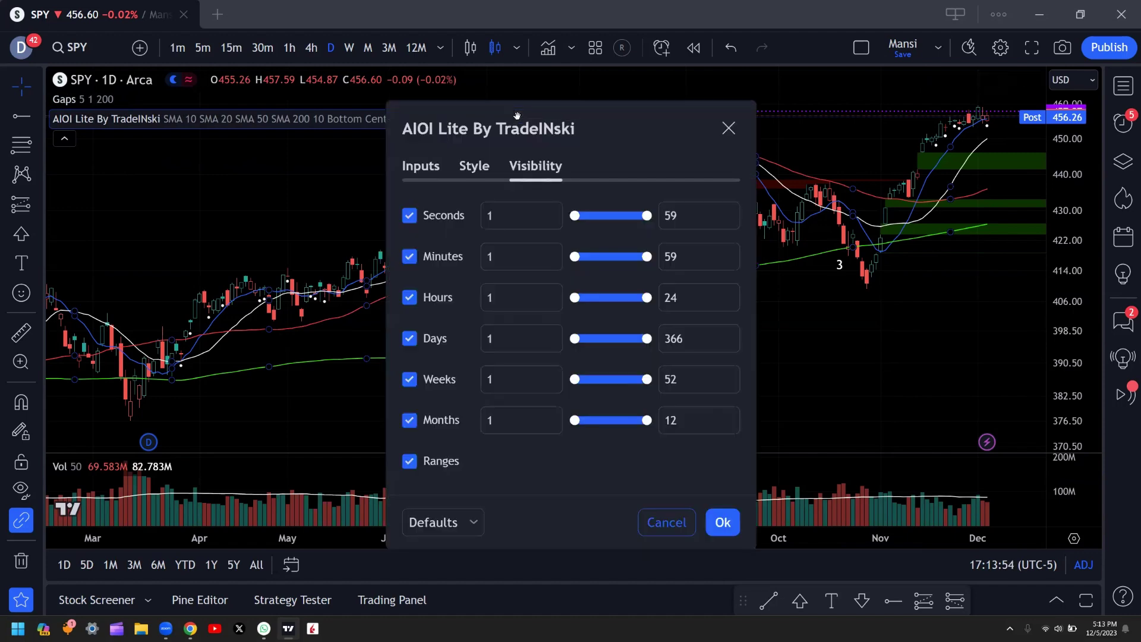
pyautogui.click(420, 166)
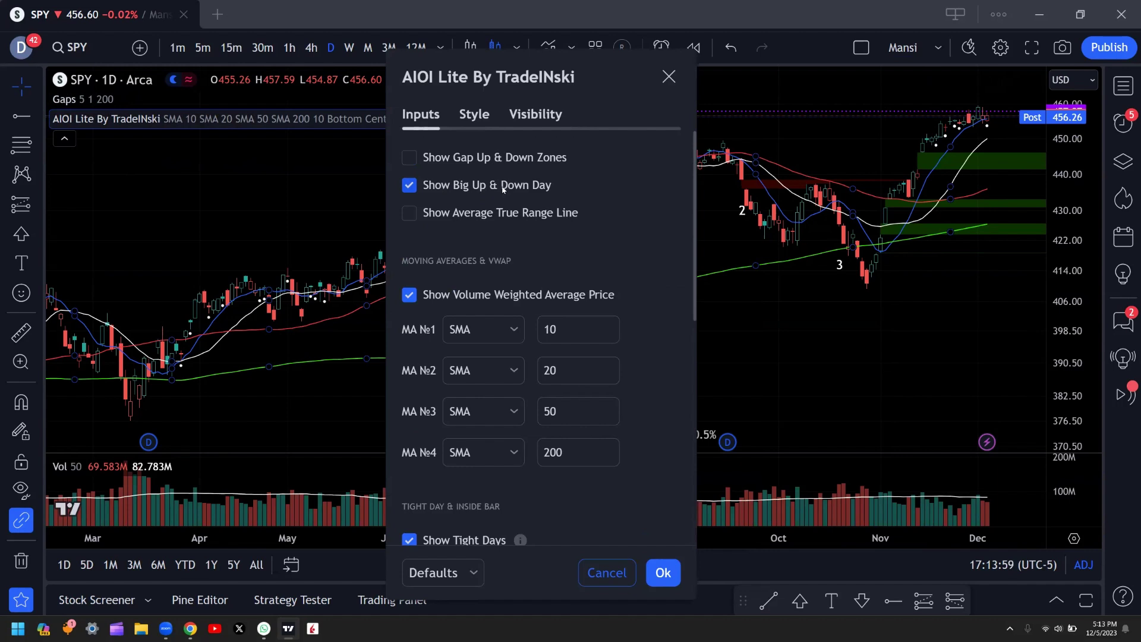
pyautogui.scroll(-2, 512, 241)
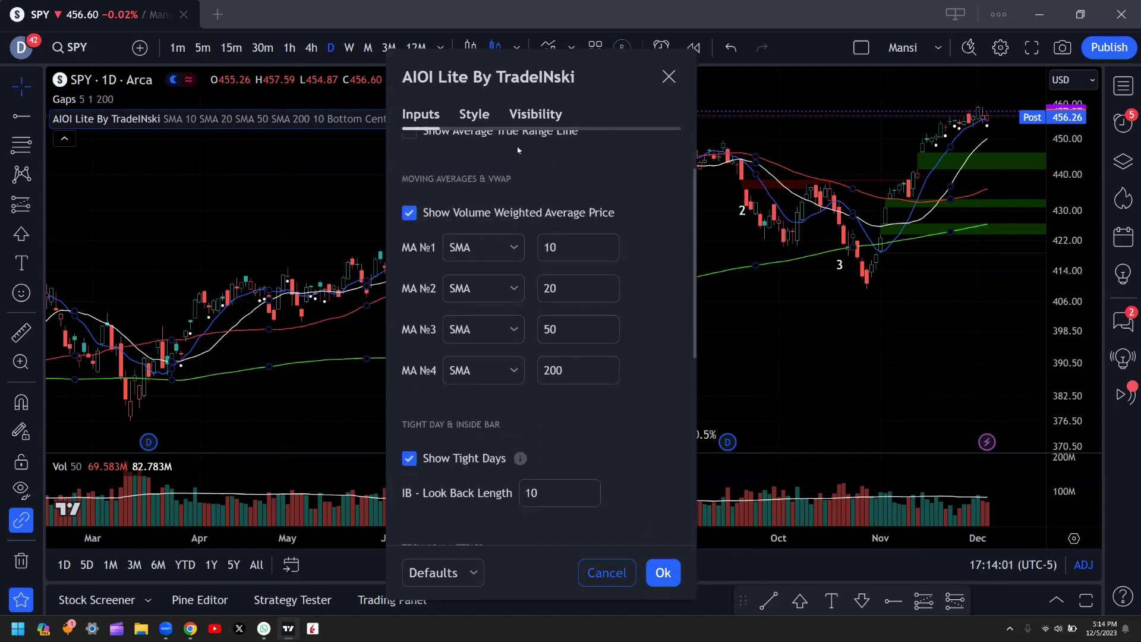
pyautogui.scroll(2, 528, 174)
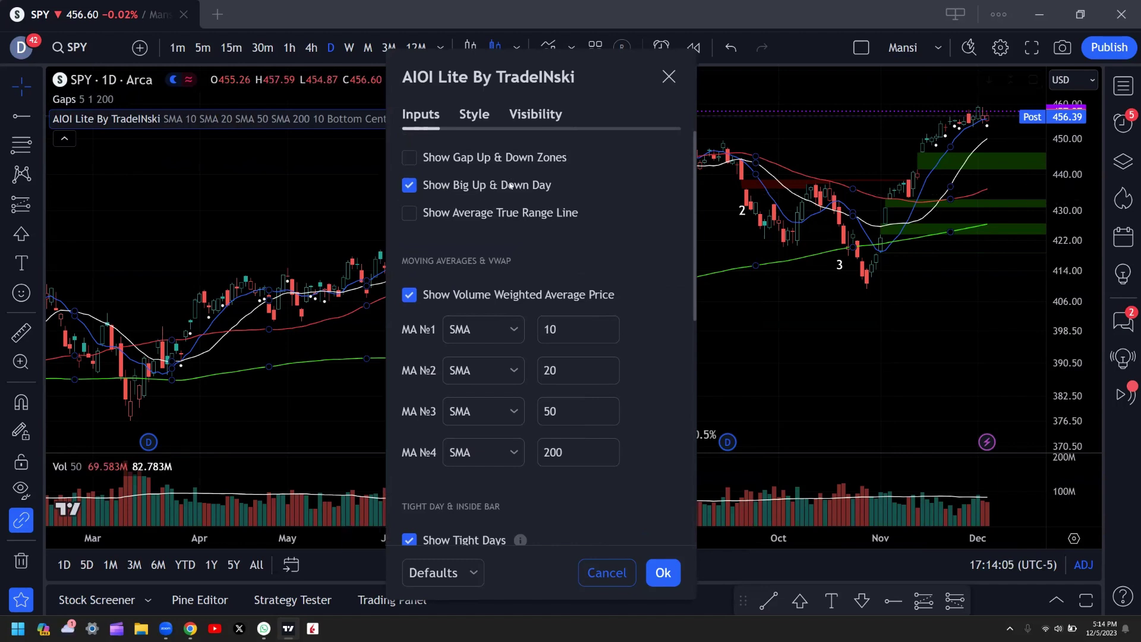
pyautogui.scroll(-4, 523, 261)
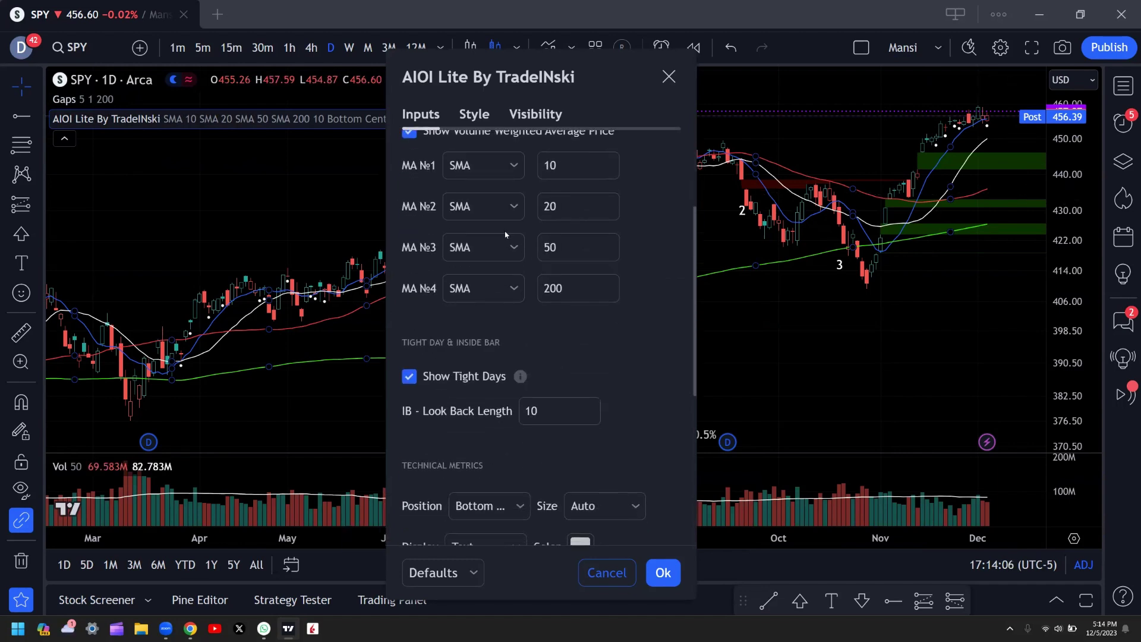
pyautogui.scroll(2, 445, 213)
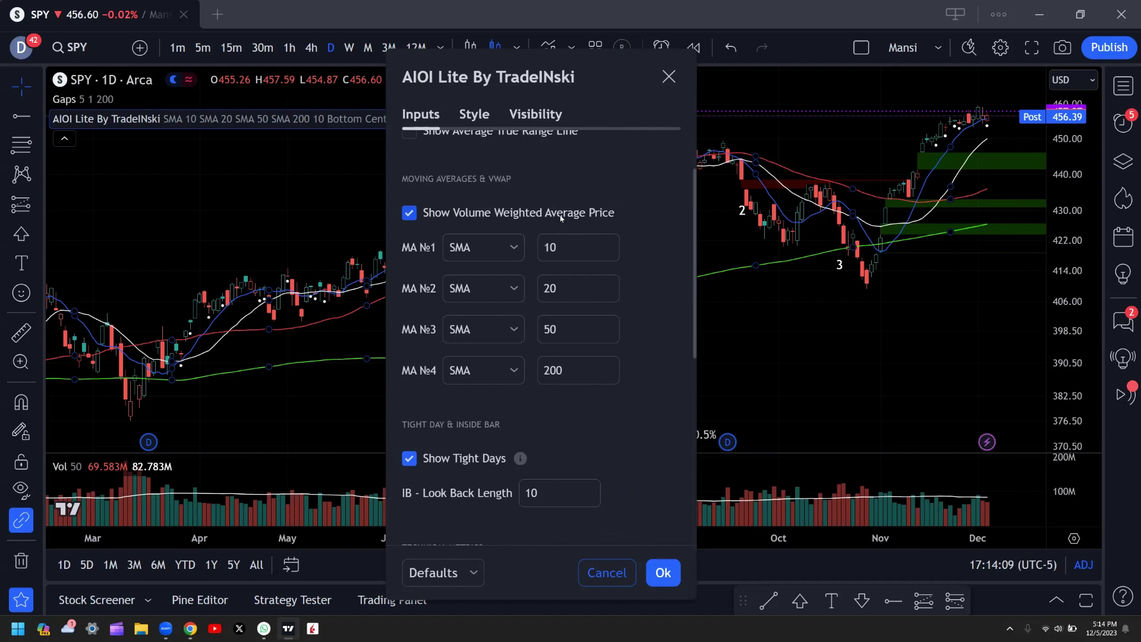
pyautogui.click(585, 238)
pyautogui.click(580, 286)
pyautogui.click(574, 329)
pyautogui.click(574, 370)
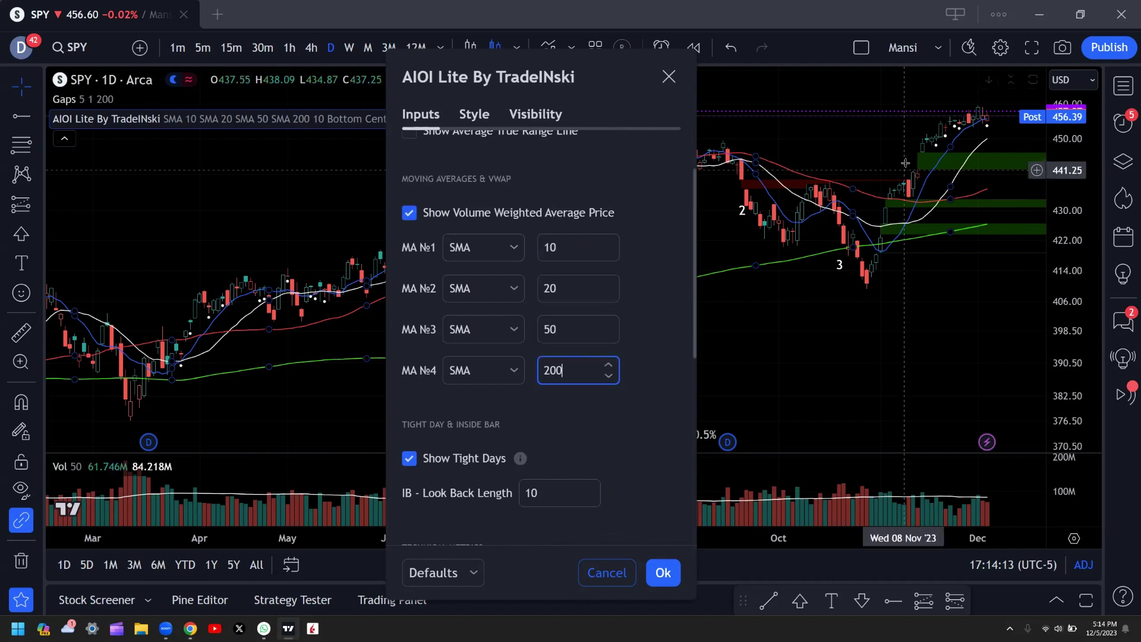
pyautogui.click(492, 249)
pyautogui.click(496, 247)
pyautogui.click(557, 246)
pyautogui.click(562, 288)
pyautogui.click(564, 329)
pyautogui.click(574, 368)
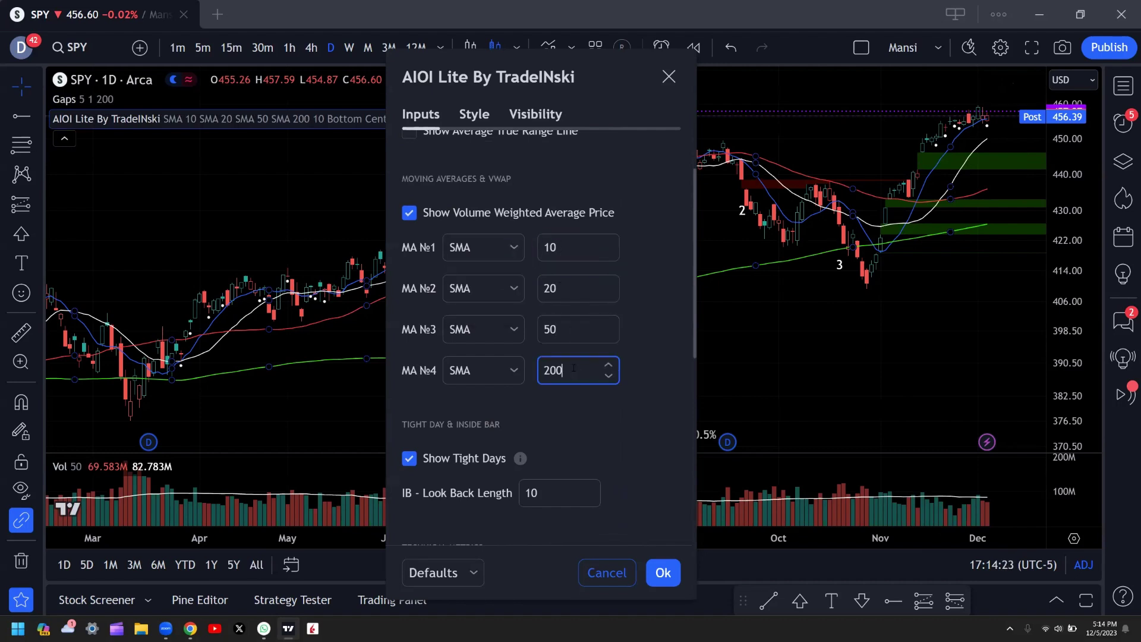
pyautogui.click(569, 252)
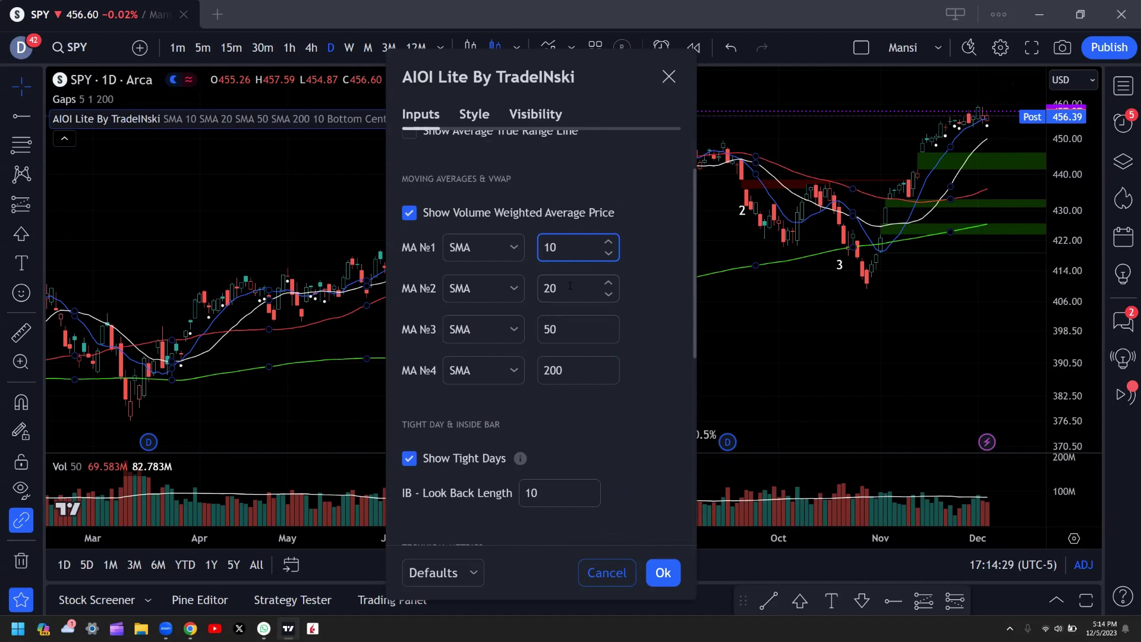
# Review AIOI Lite's Technical Metrics inputs, including IB Look Back Length 10, and move the dialog left.
pyautogui.scroll(-3, 568, 294)
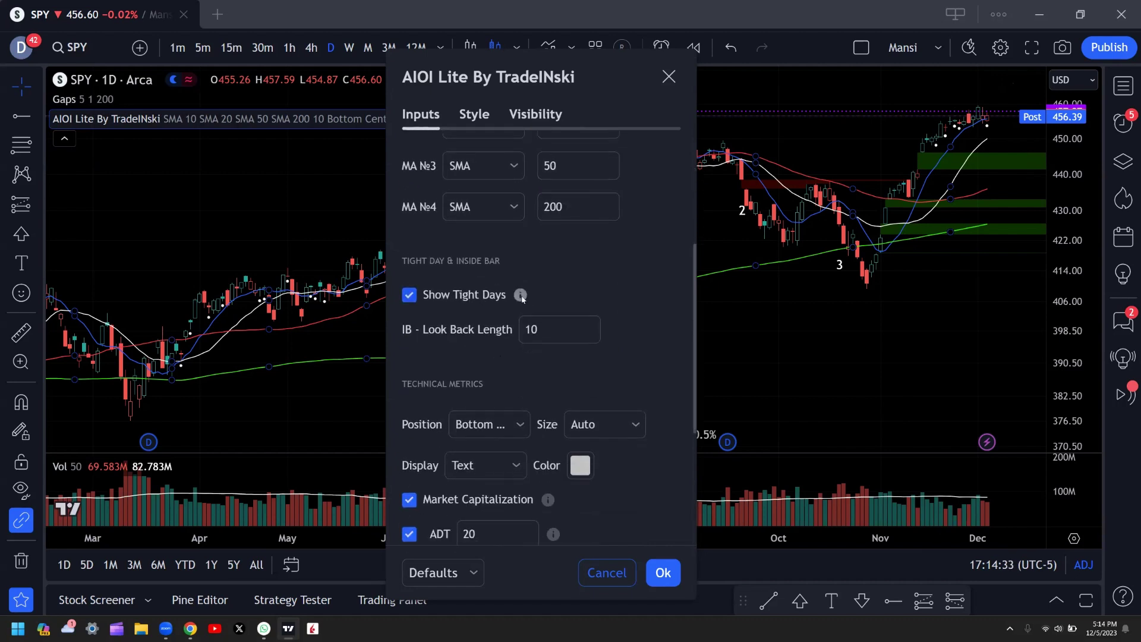
pyautogui.moveTo(521, 296)
pyautogui.click(521, 337)
pyautogui.scroll(-3, 519, 341)
pyautogui.moveTo(592, 64); pyautogui.dragTo(277, 49)
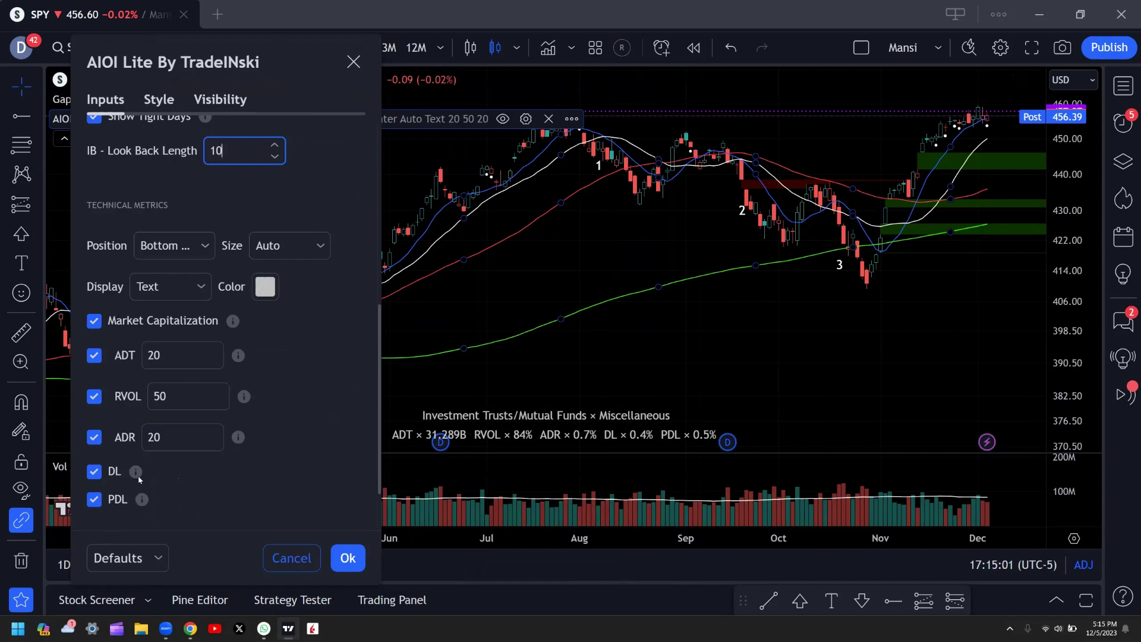
# Review AIOI Lite's Style tab colours and MA line styles, then show its Visibility tab.
pyautogui.click(159, 99)
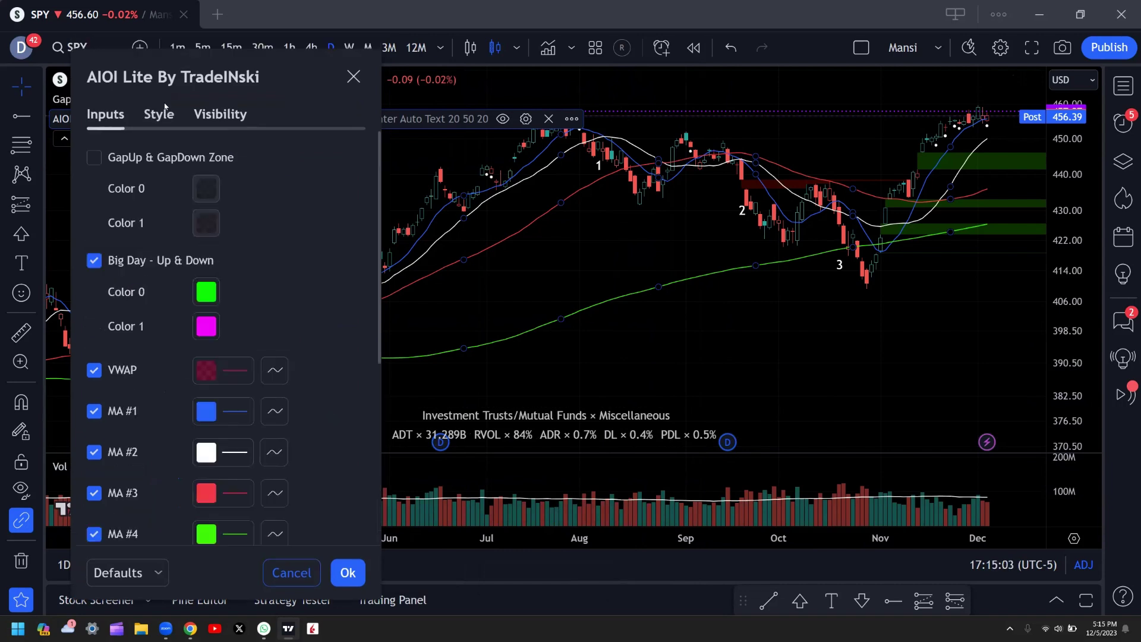
pyautogui.scroll(-2, 182, 254)
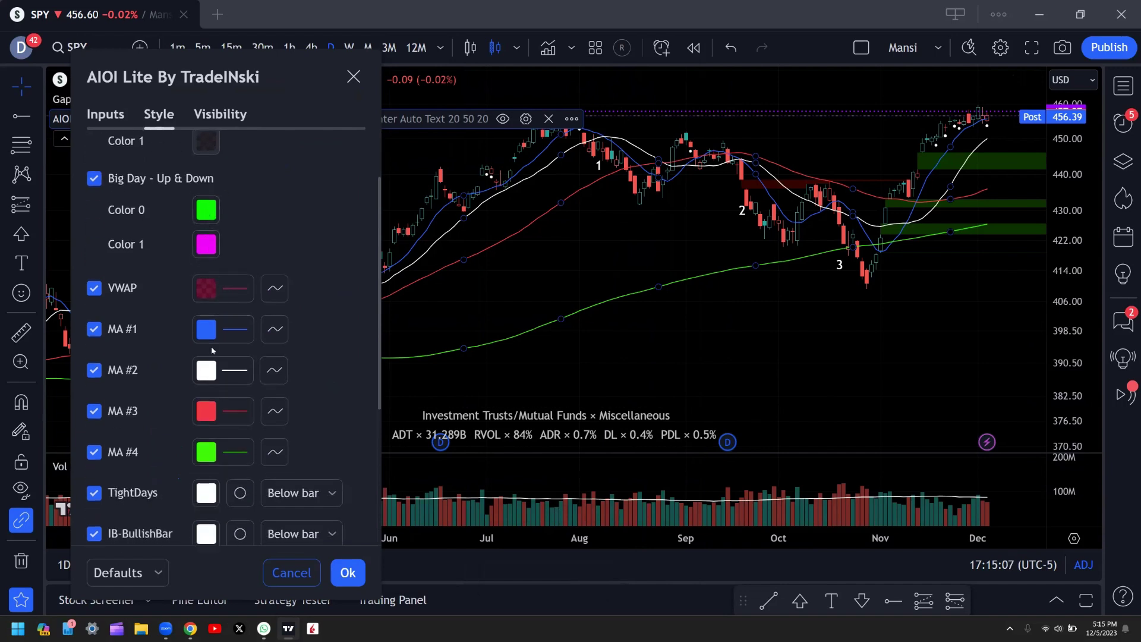
pyautogui.scroll(-2, 204, 253)
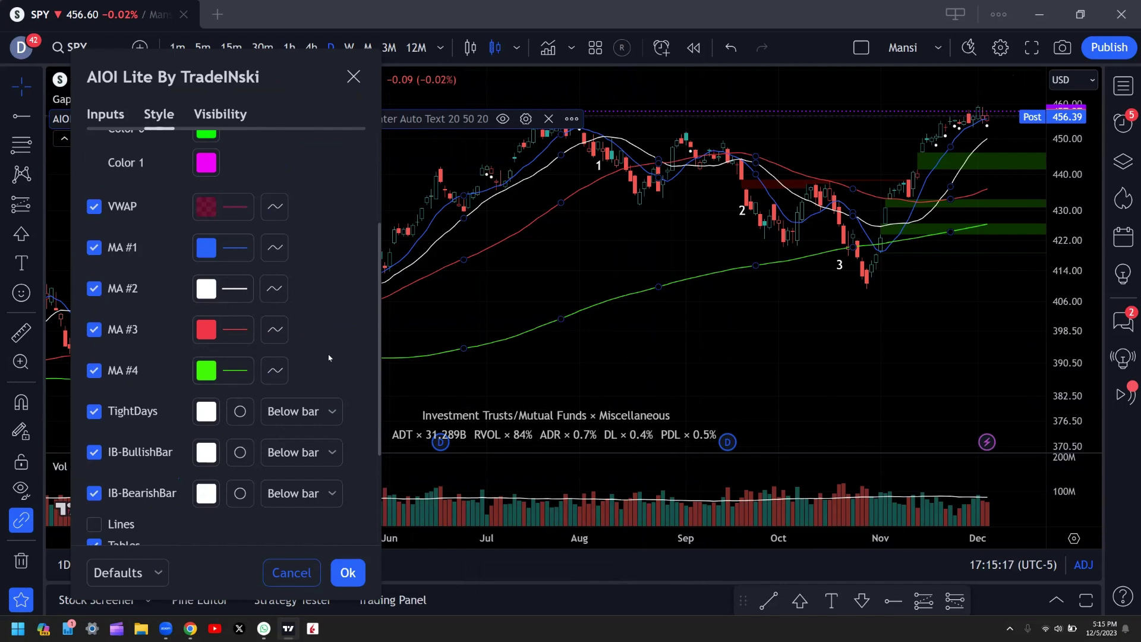
pyautogui.scroll(-3, 328, 358)
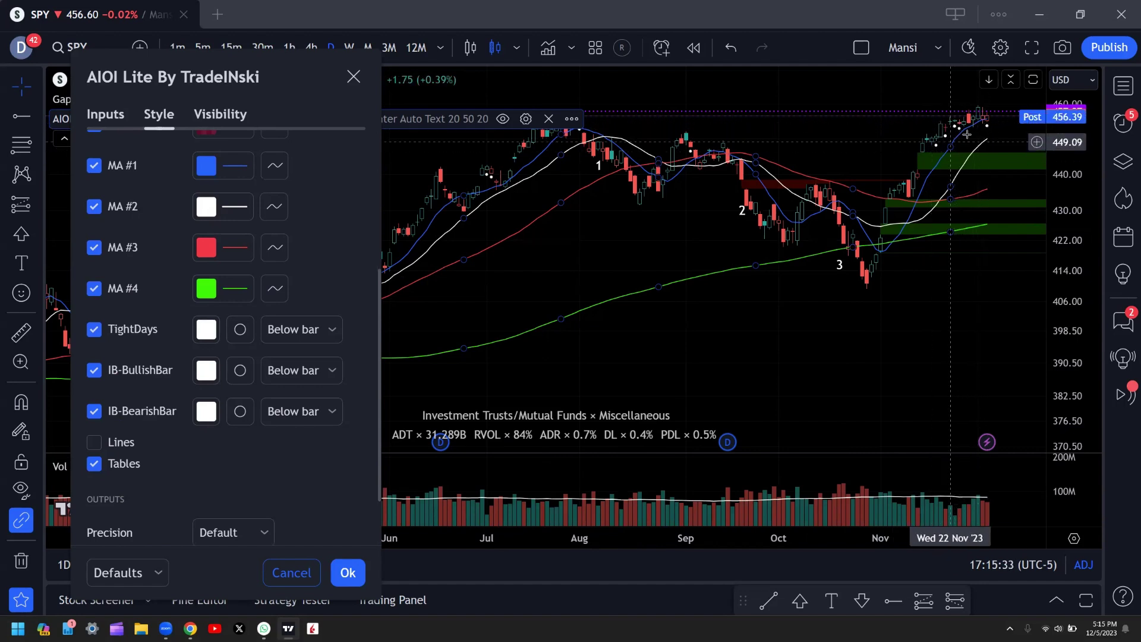
pyautogui.scroll(-2, 222, 417)
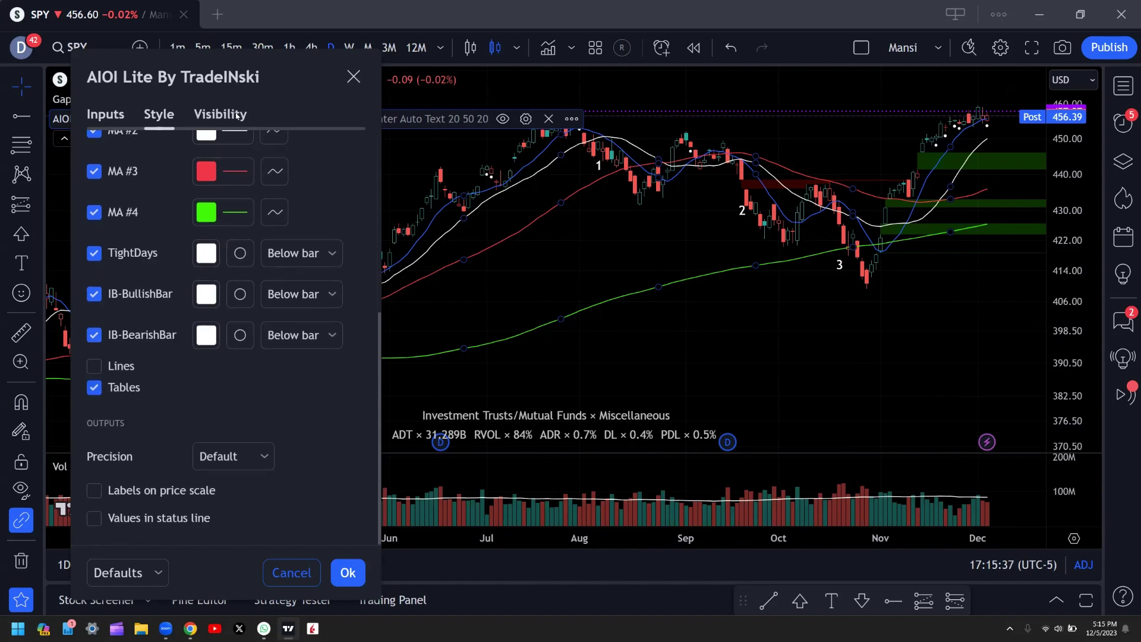
pyautogui.click(220, 115)
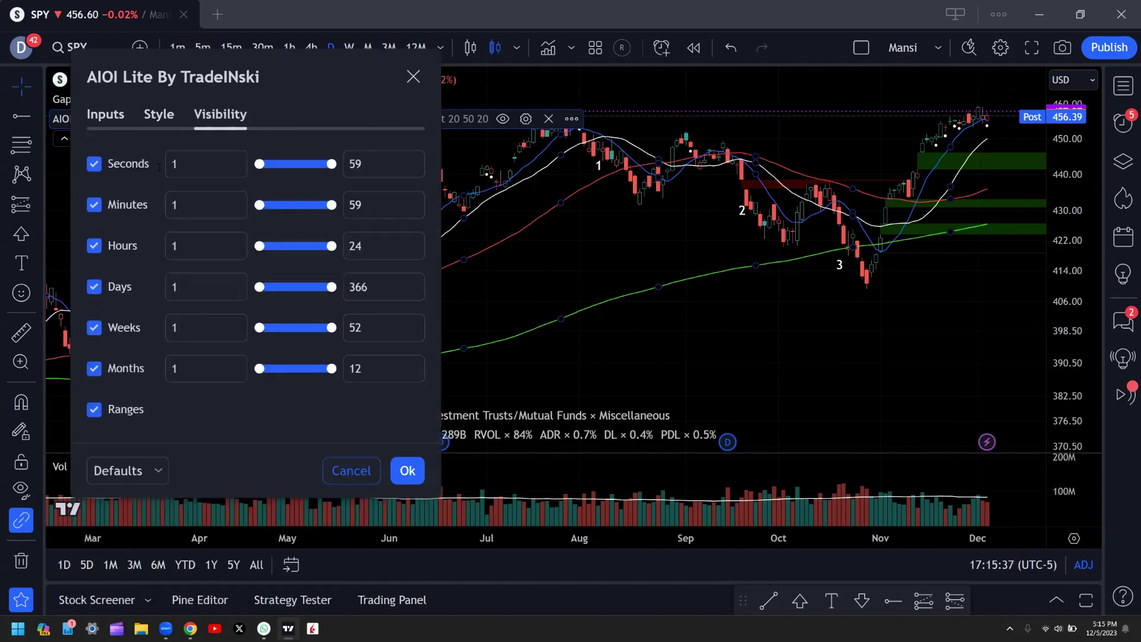
# Apply the AIOI Lite settings with Ok and hide the Gaps and AIOI legend rows.
pyautogui.click(423, 474)
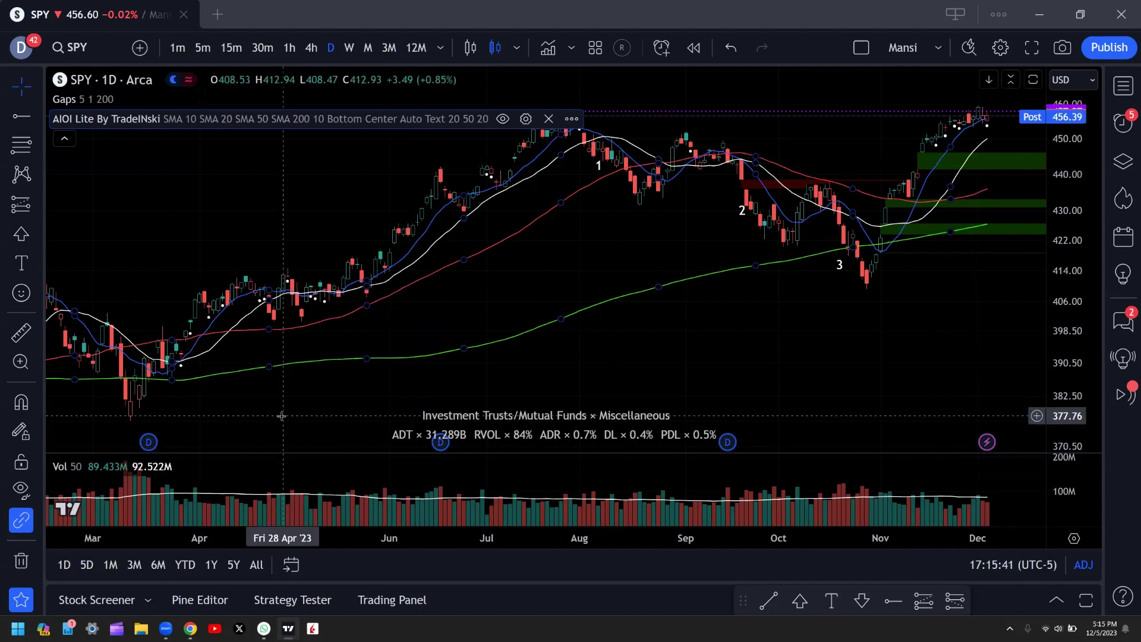
pyautogui.click(66, 139)
pyautogui.click(65, 100)
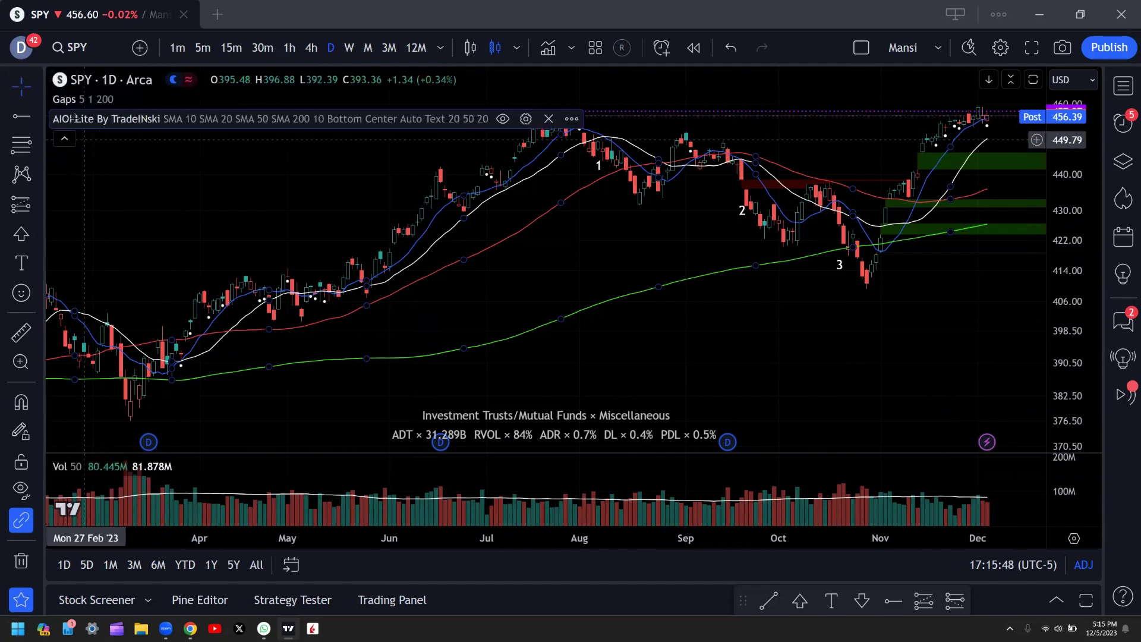
pyautogui.click(64, 140)
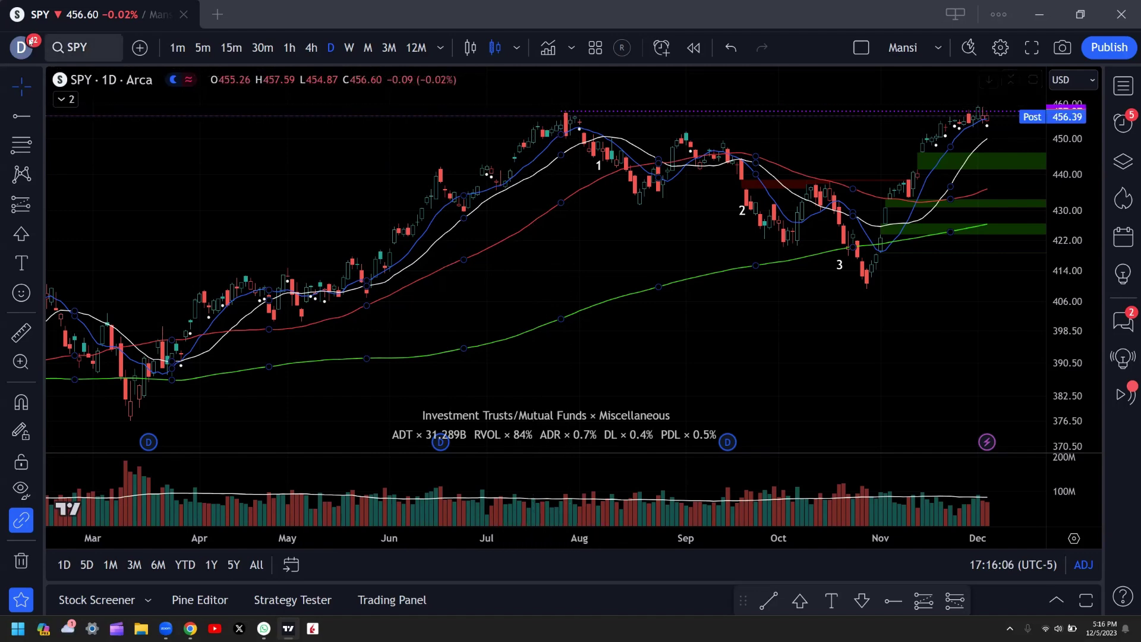
# Copy the SPY chart layout's share link from the layout dropdown.
pyautogui.click(27, 42)
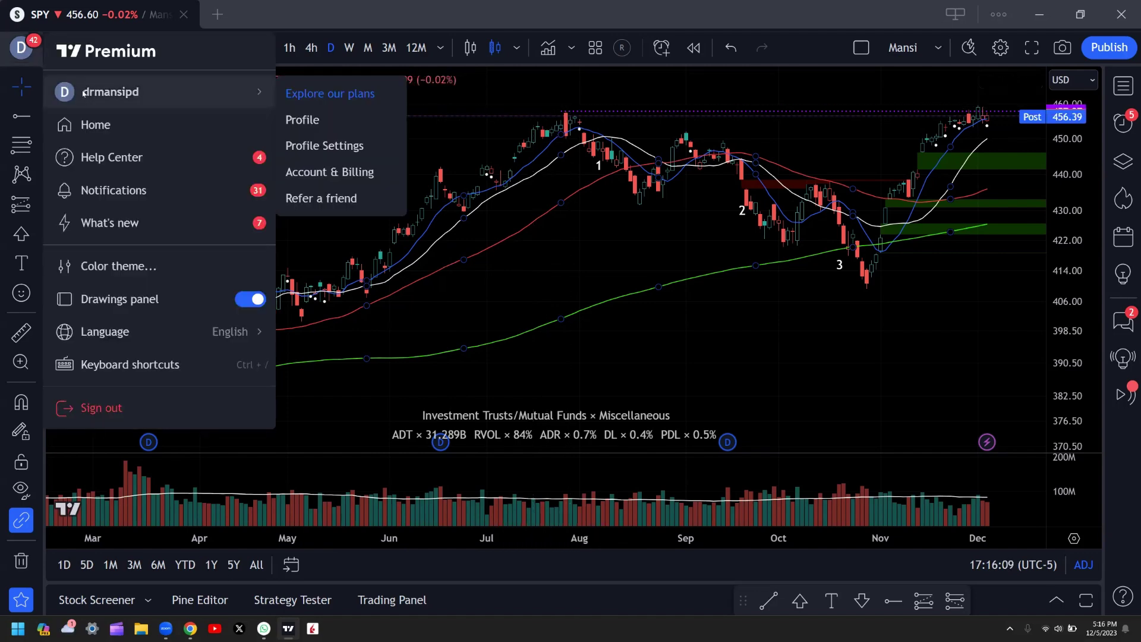
pyautogui.click(561, 184)
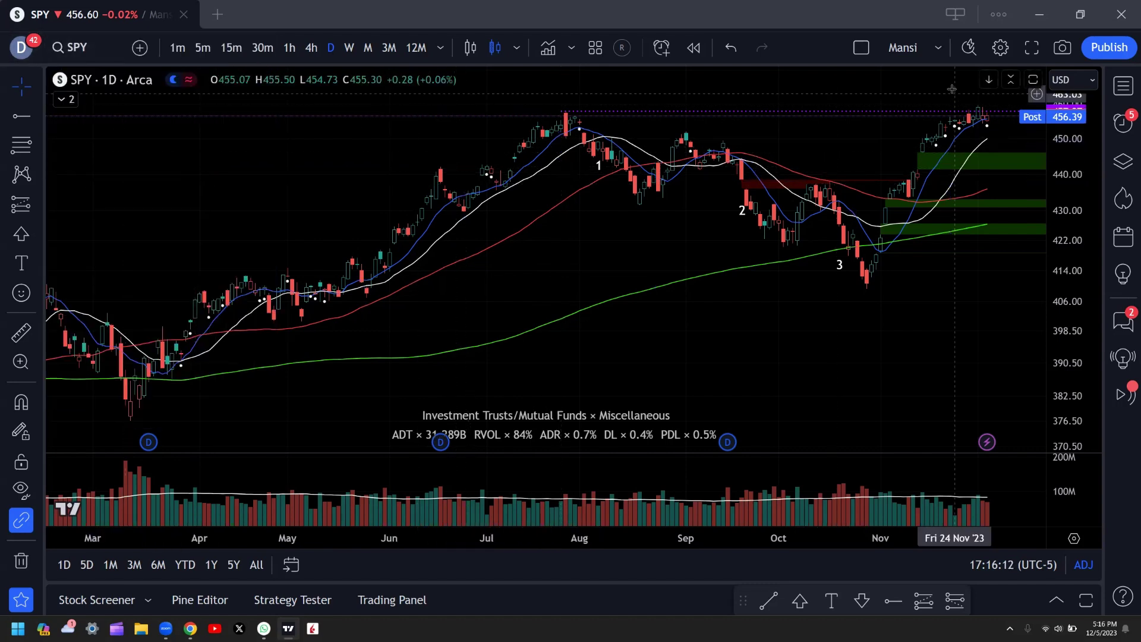
pyautogui.click(938, 48)
pyautogui.click(964, 159)
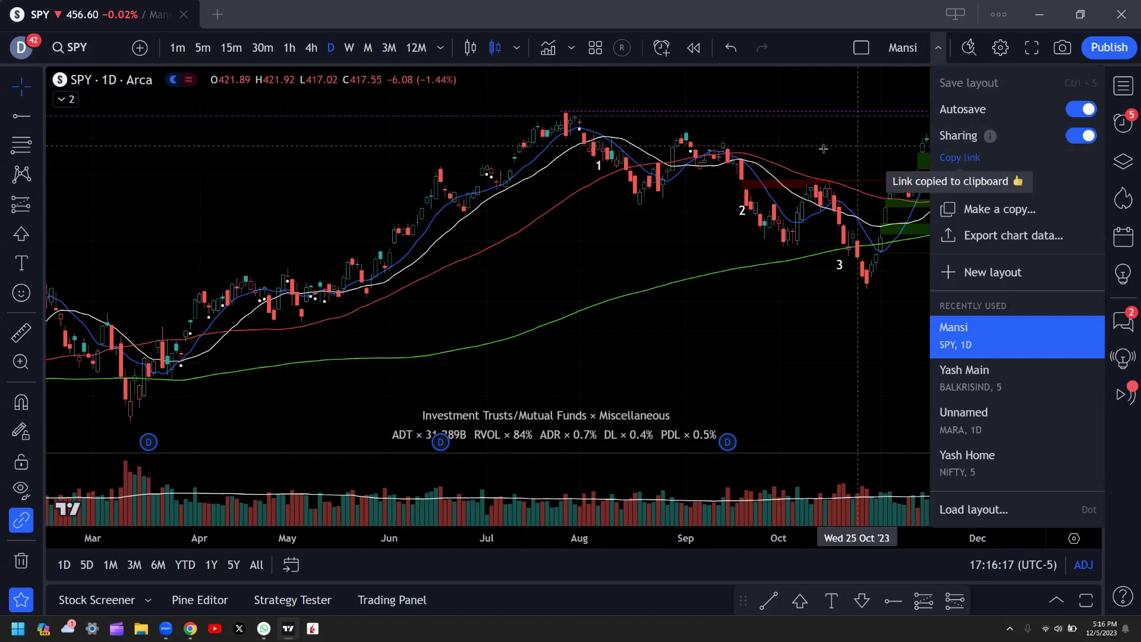
pyautogui.click(938, 47)
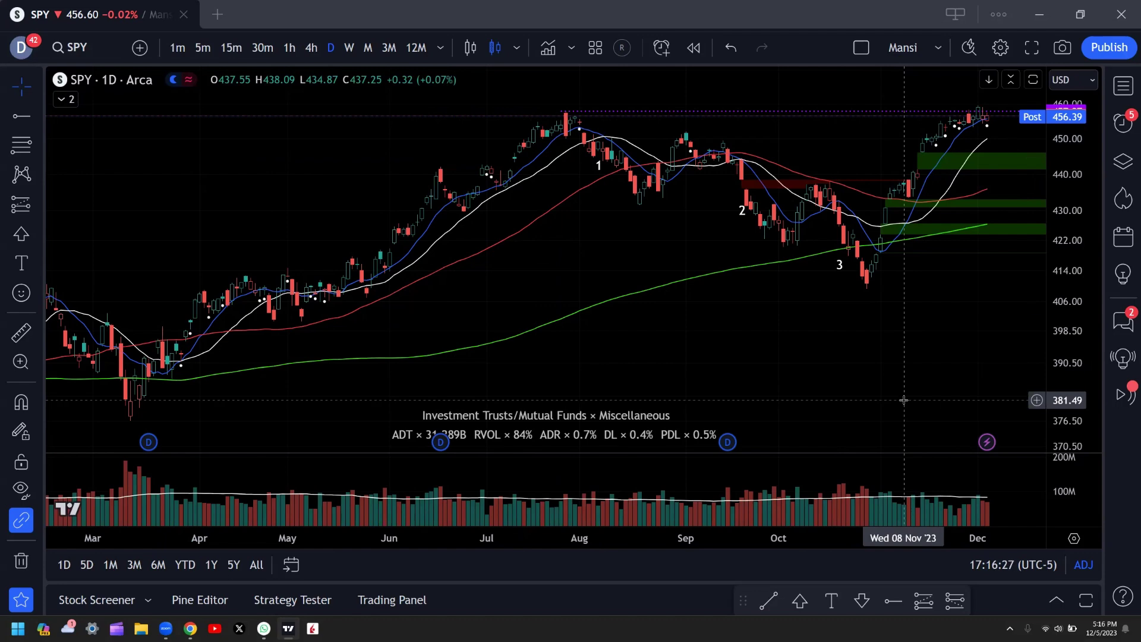
# Zoom the SPY daily chart in to show roughly May through early December.
pyautogui.scroll(1, 905, 400)
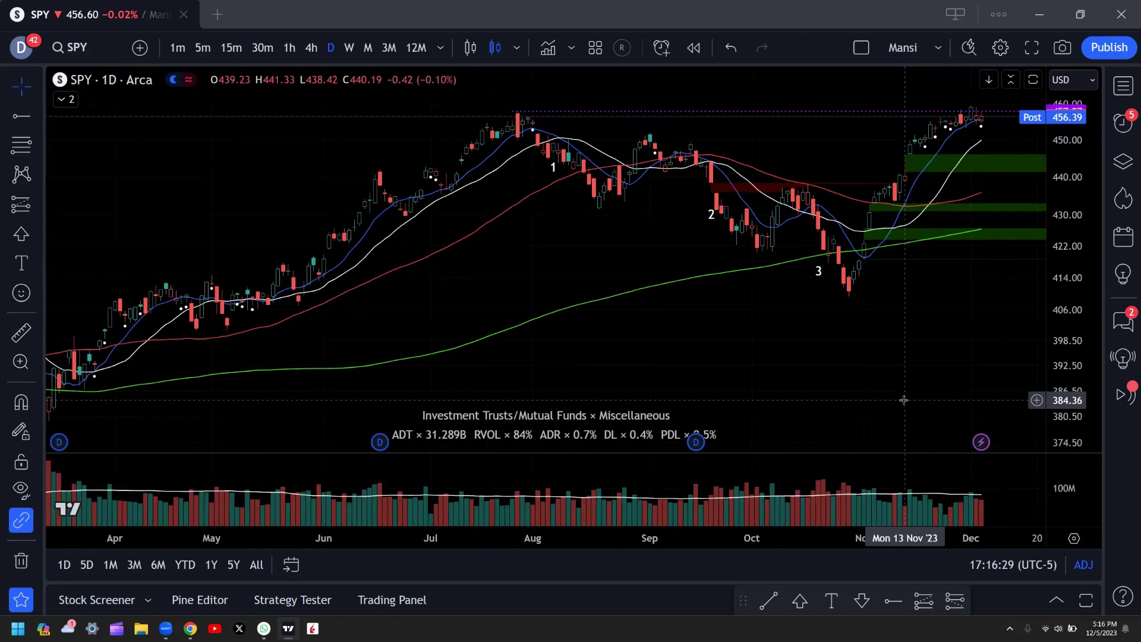
pyautogui.scroll(2, 904, 400)
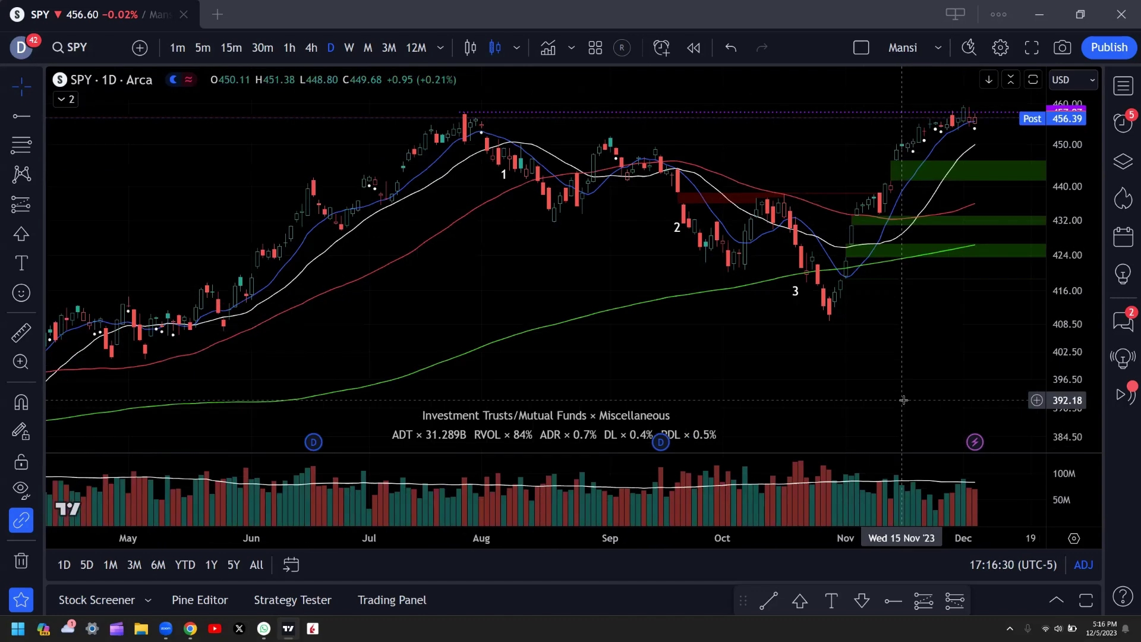